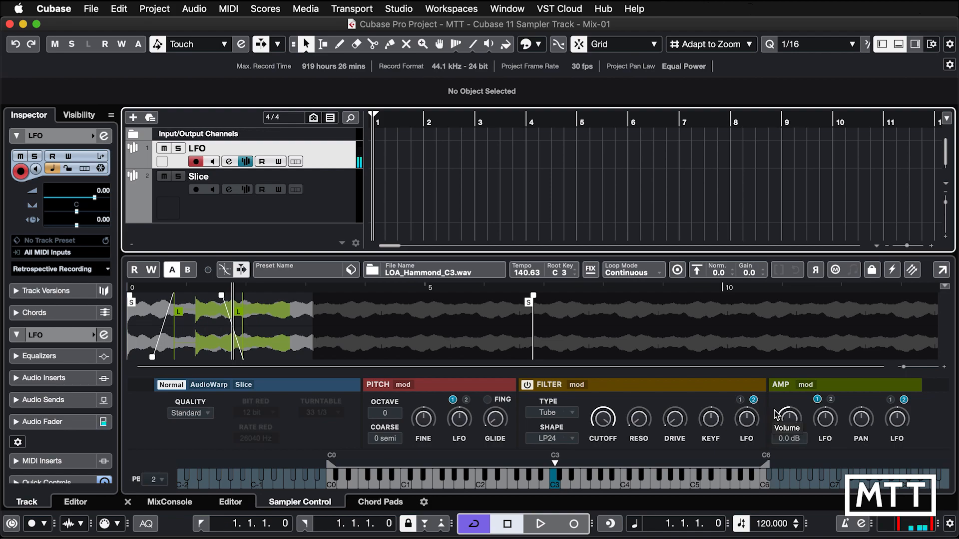
# Examine the modulation pages of the Amp, Filter and Pitch sections, ending on the amp envelope.
pyautogui.click(804, 387)
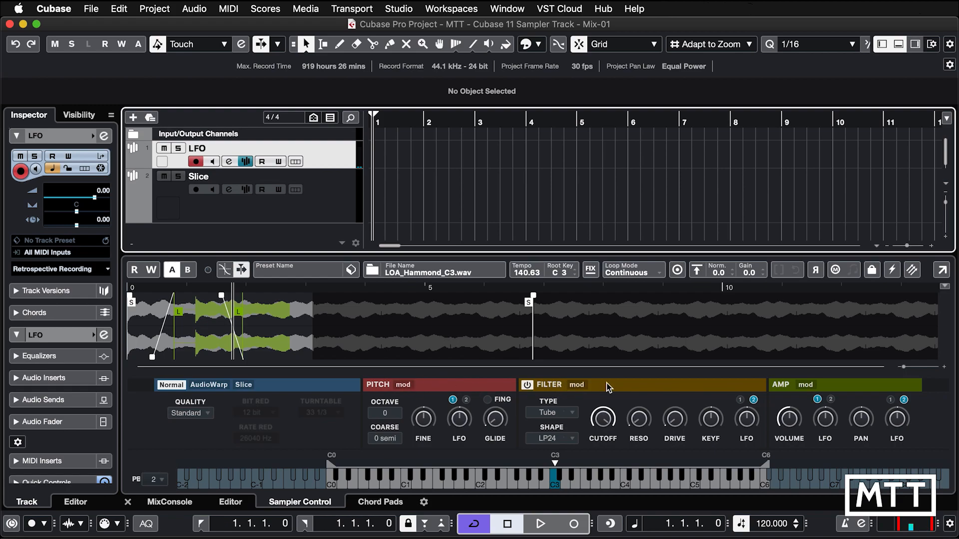
pyautogui.click(813, 388)
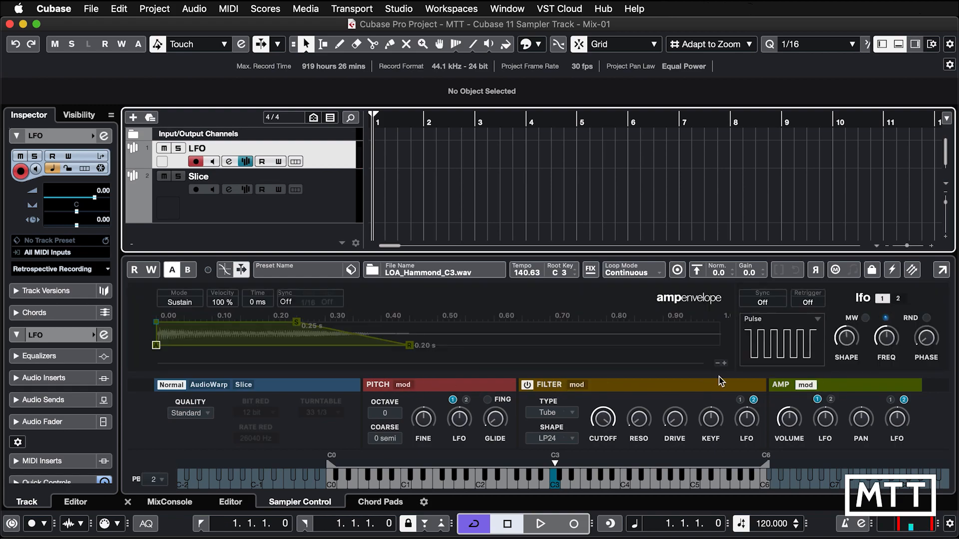
pyautogui.click(575, 386)
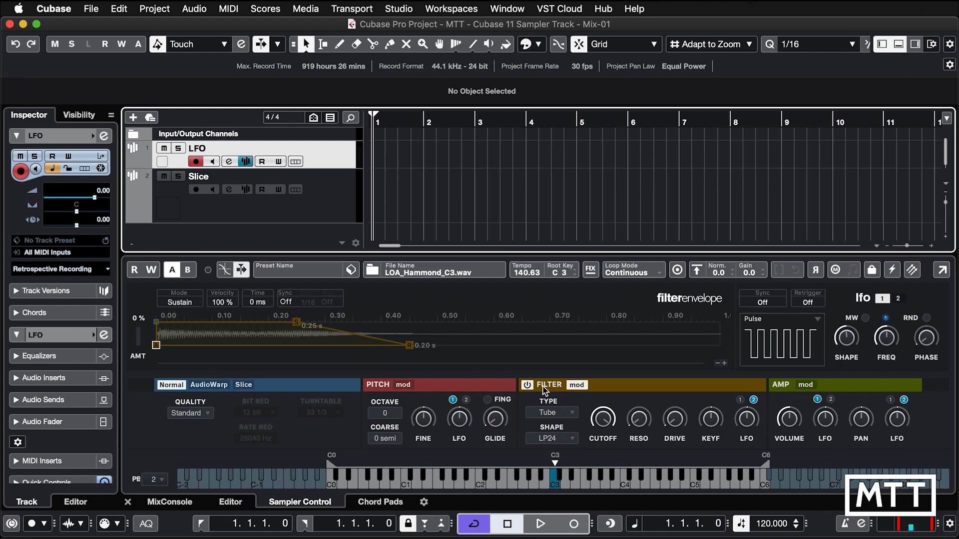
pyautogui.click(403, 385)
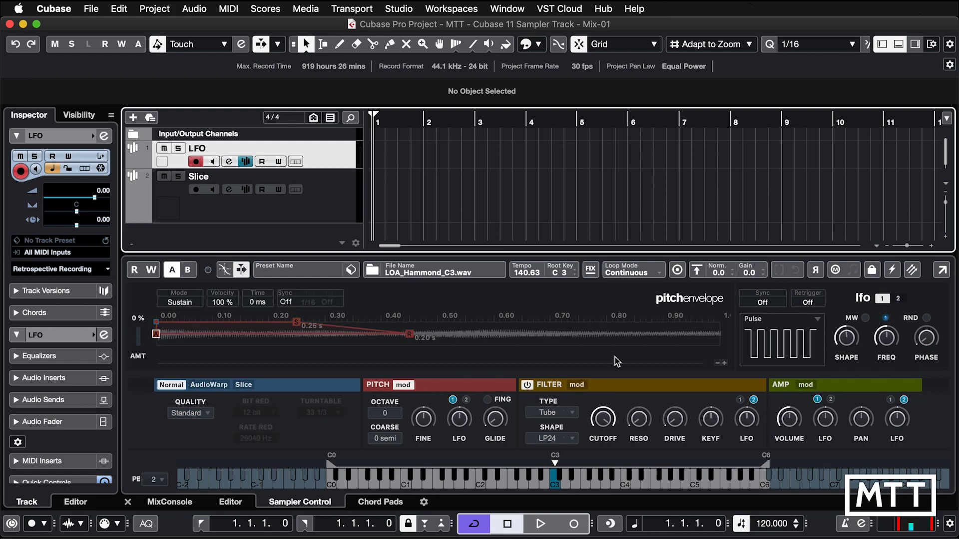
pyautogui.click(579, 385)
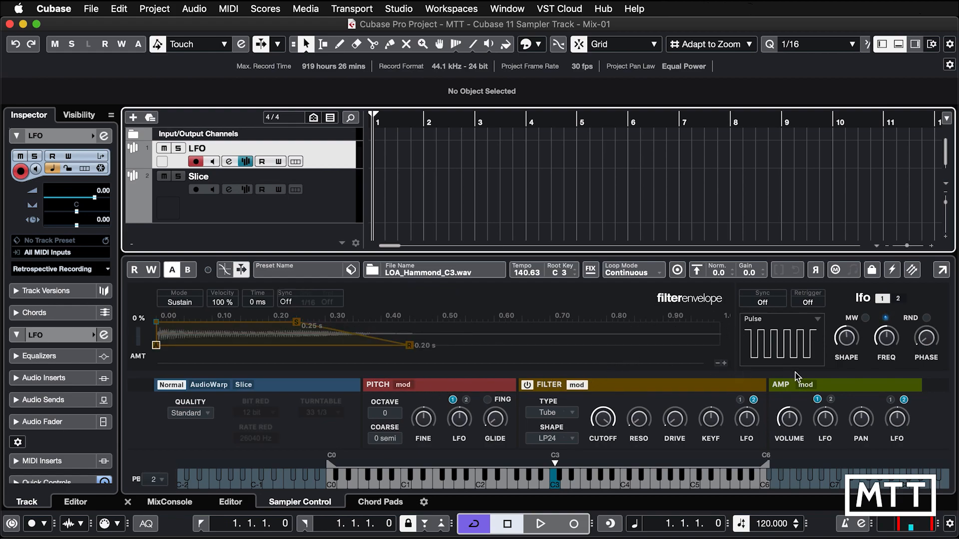
pyautogui.click(804, 385)
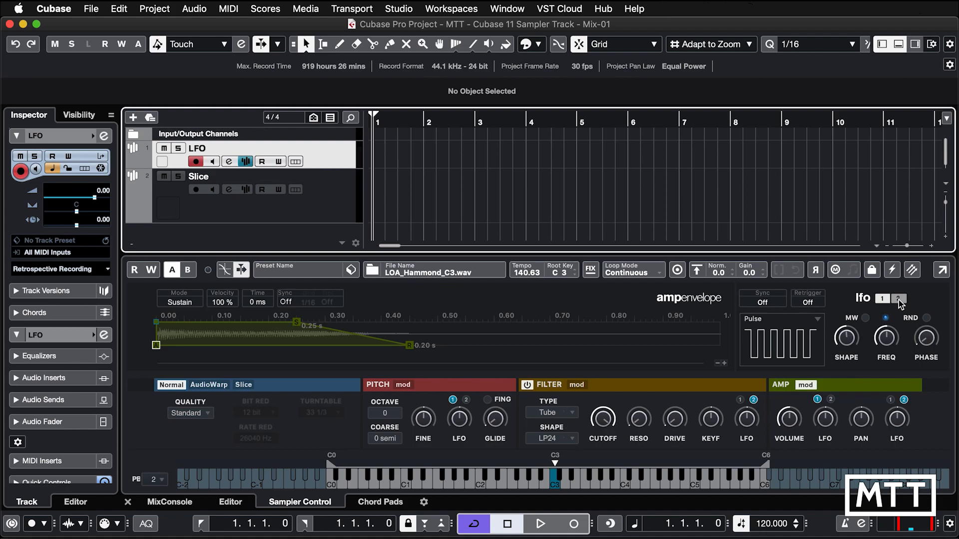
# Set LFO 1's waveform to Sine and lower its shape to 8 %.
pyautogui.click(819, 315)
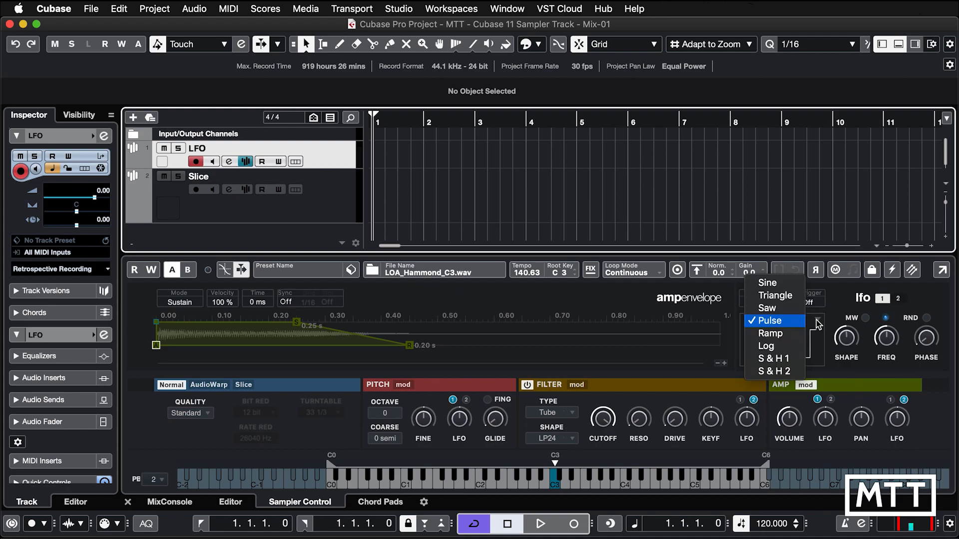
pyautogui.click(781, 283)
pyautogui.moveTo(848, 339)
pyautogui.moveTo(848, 340); pyautogui.dragTo(837, 368)
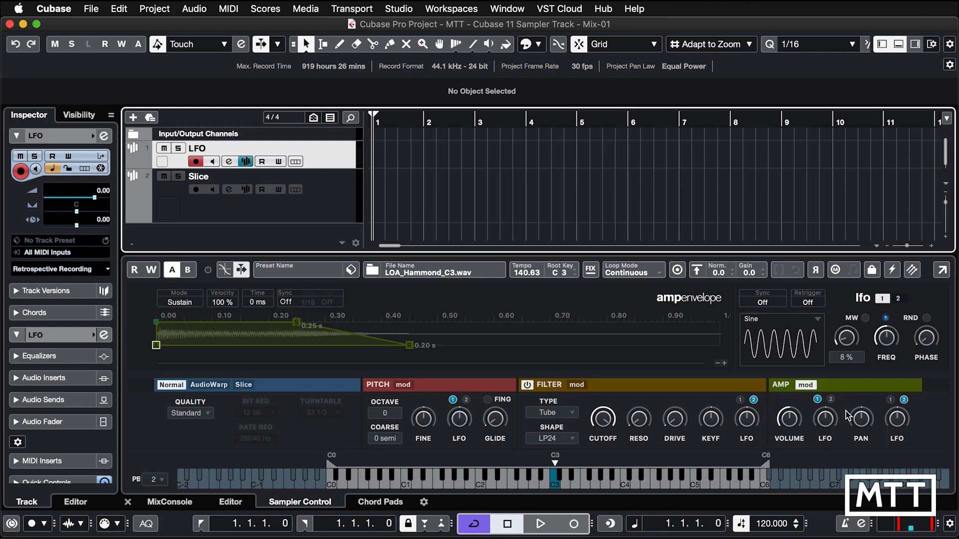
# Try LFO 1 with the Triangle waveform at 0 % shape and with the Saw waveform, adjusting its shape.
pyautogui.click(818, 320)
pyautogui.click(797, 338)
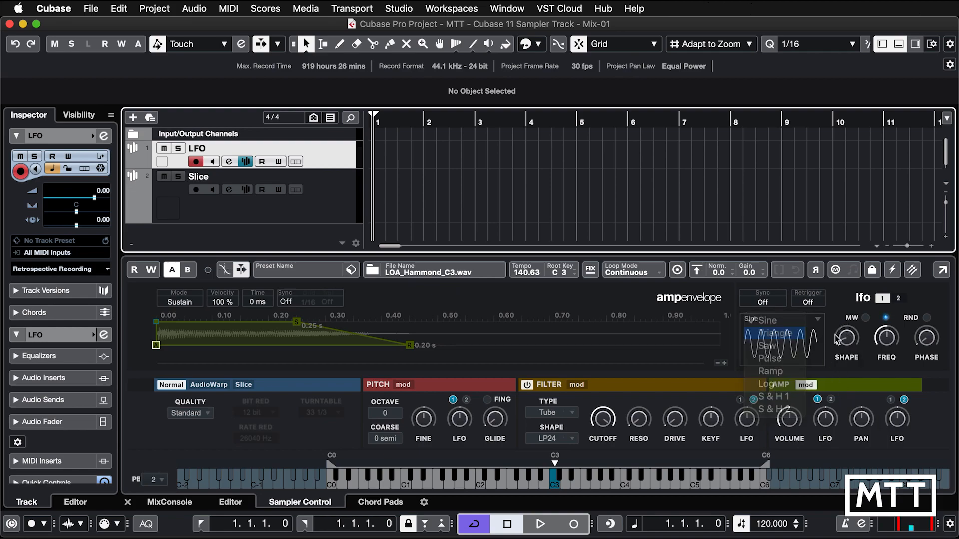
pyautogui.moveTo(846, 337); pyautogui.dragTo(860, 377)
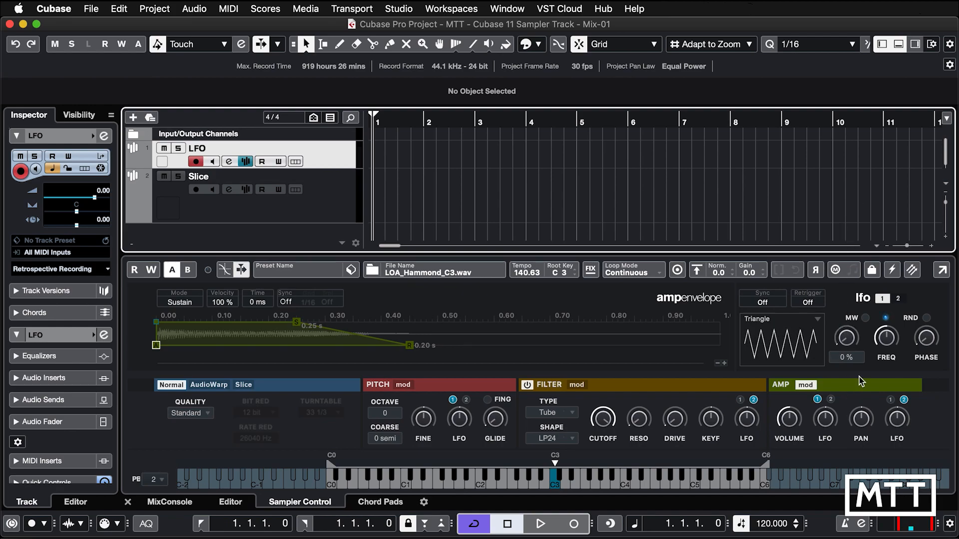
pyautogui.click(818, 319)
pyautogui.click(781, 333)
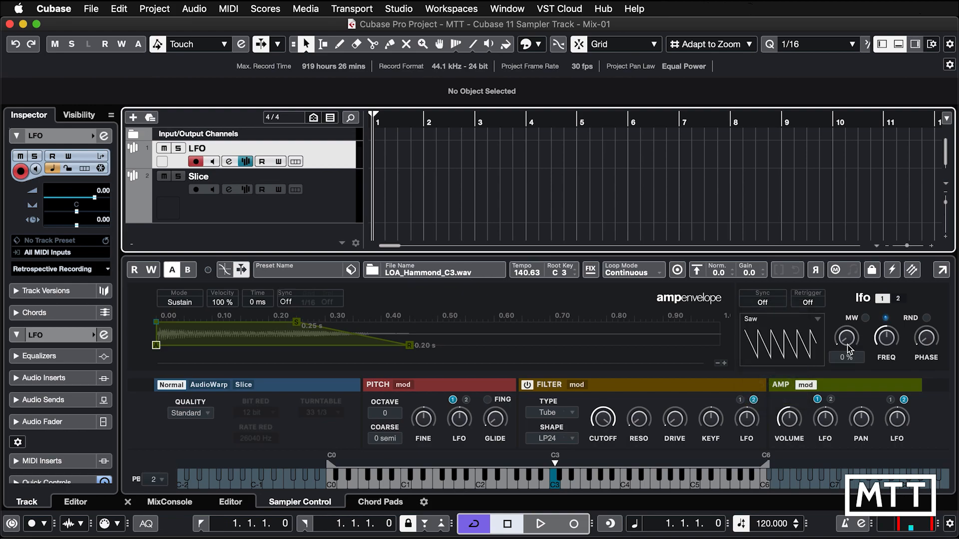
pyautogui.moveTo(844, 340); pyautogui.dragTo(833, 381)
# Try the Pulse and Ramp waveforms on LFO 1, adjusting the shape for each.
pyautogui.click(819, 324)
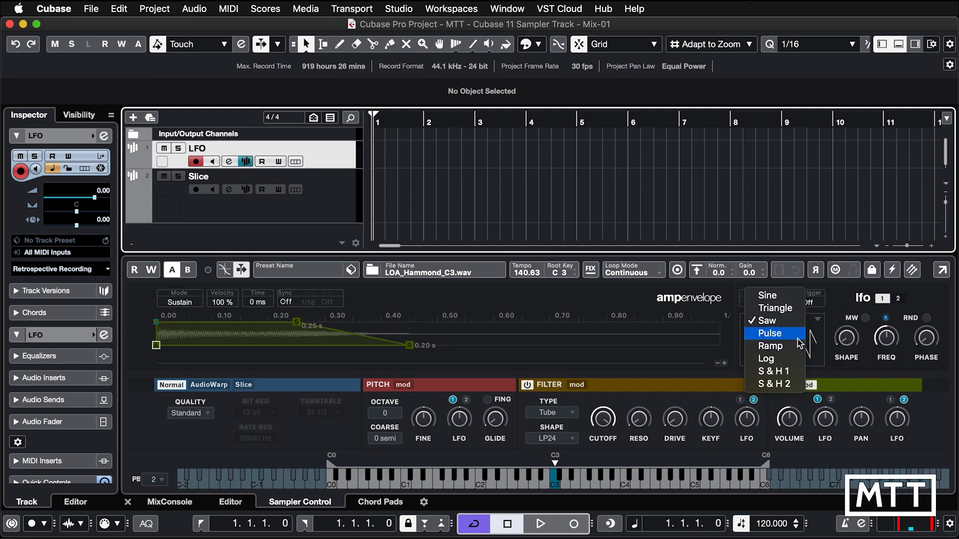
pyautogui.click(789, 336)
pyautogui.moveTo(845, 343)
pyautogui.mouseDown()
pyautogui.moveTo(868, 191)
pyautogui.moveTo(837, 361)
pyautogui.mouseUp()
pyautogui.click(817, 319)
pyautogui.click(793, 333)
pyautogui.moveTo(838, 324)
pyautogui.mouseDown()
pyautogui.moveTo(847, 196)
pyautogui.moveTo(830, 307)
pyautogui.mouseUp()
# Set LFO 1's waveform to Log and raise its shape.
pyautogui.click(817, 319)
pyautogui.click(777, 339)
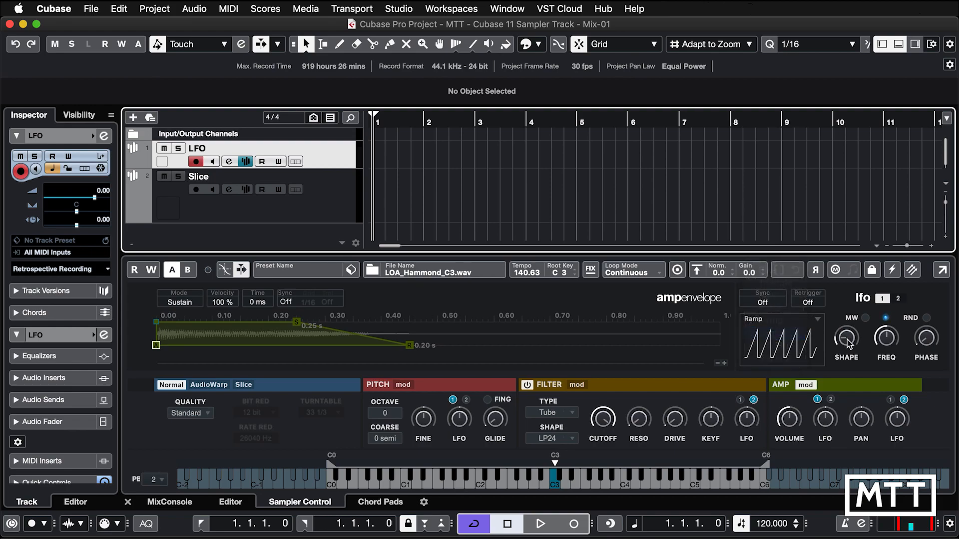
pyautogui.moveTo(847, 340); pyautogui.dragTo(844, 271)
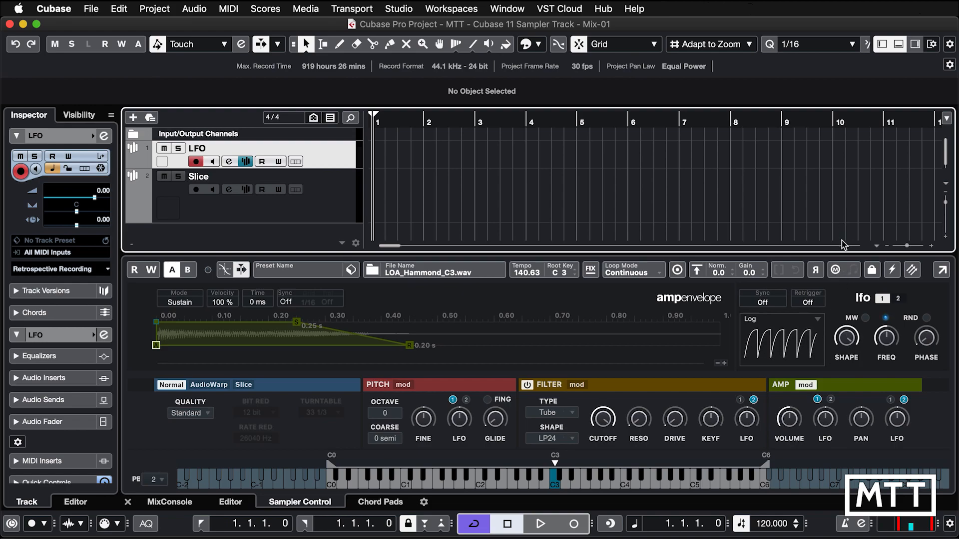
# Try S & H 1 on LFO 1 with the shape reduced to 0 %, and set the waveform to S & H 2.
pyautogui.click(819, 320)
pyautogui.click(799, 333)
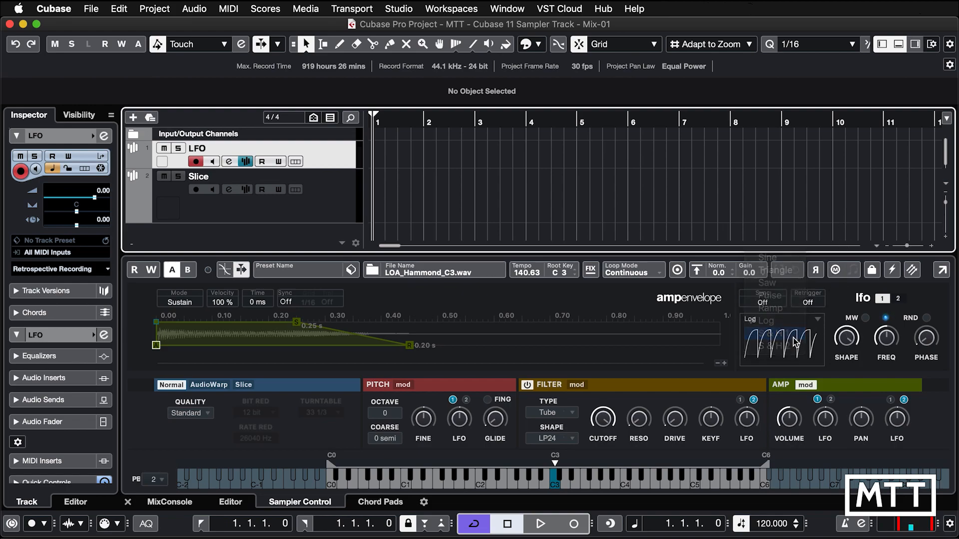
pyautogui.moveTo(846, 340); pyautogui.dragTo(835, 453)
pyautogui.click(814, 319)
pyautogui.click(787, 334)
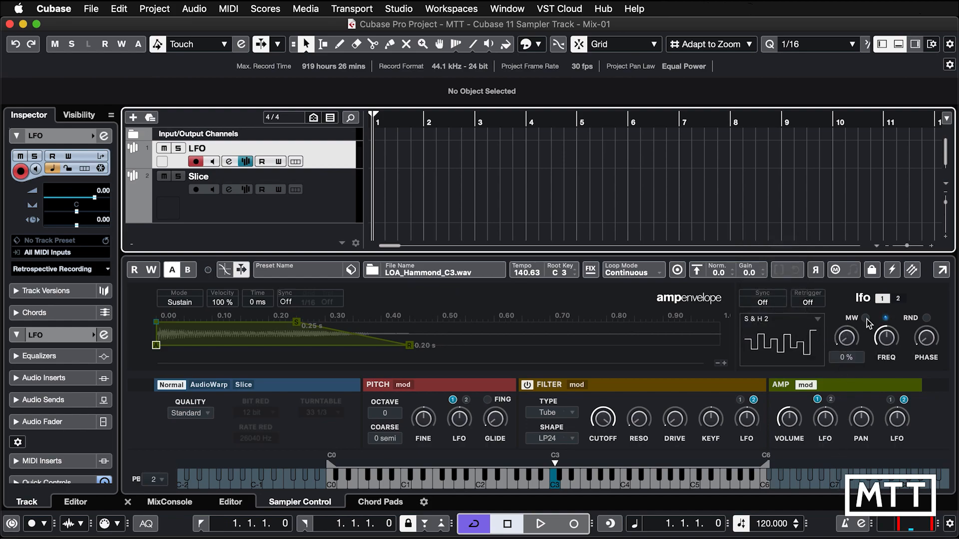
# Raise LFO 2's shape to about 35 %, turn off its random phase, and compare its settings with LFO 1.
pyautogui.click(898, 299)
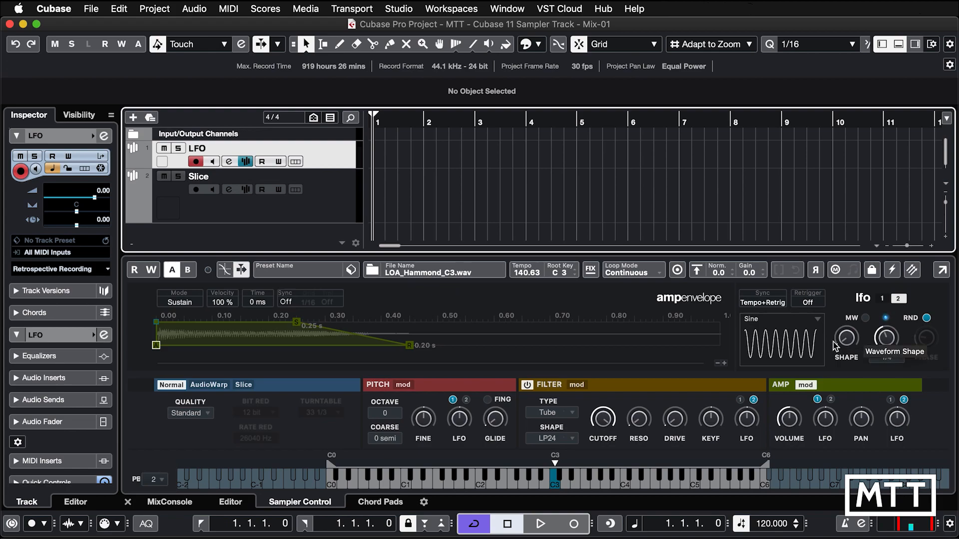
pyautogui.moveTo(846, 338); pyautogui.dragTo(846, 303)
pyautogui.click(926, 317)
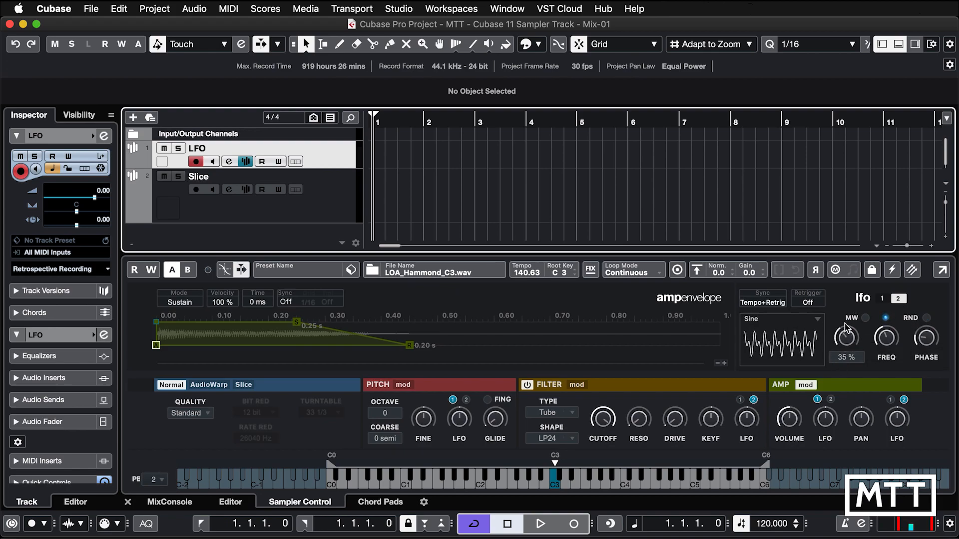
pyautogui.click(880, 299)
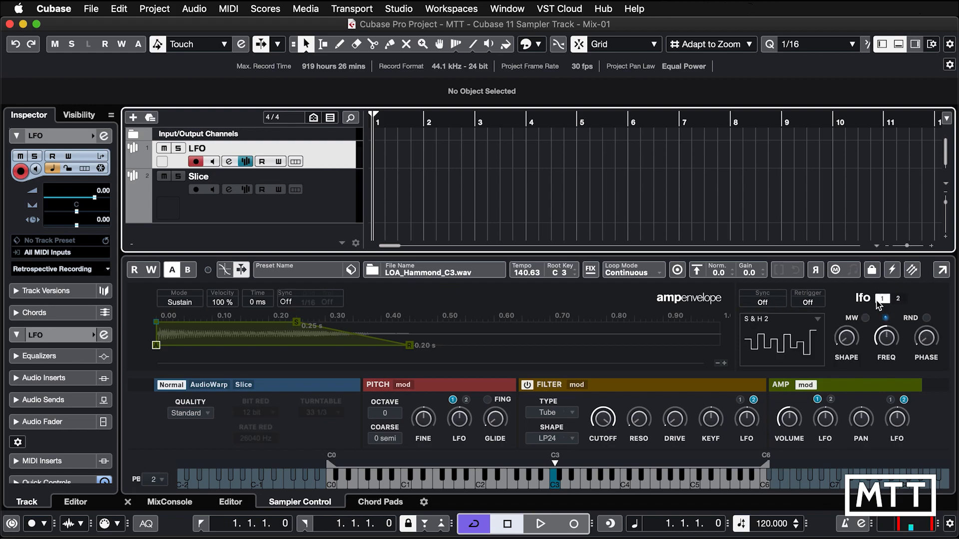
pyautogui.click(899, 299)
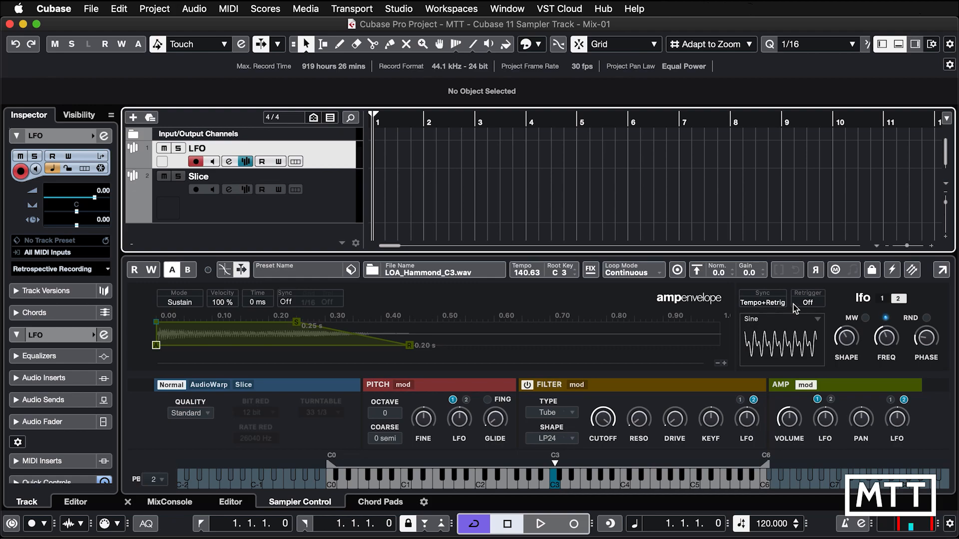
# Set LFO 2's waveform to Pulse and raise its shape.
pyautogui.moveTo(848, 339)
pyautogui.click(819, 324)
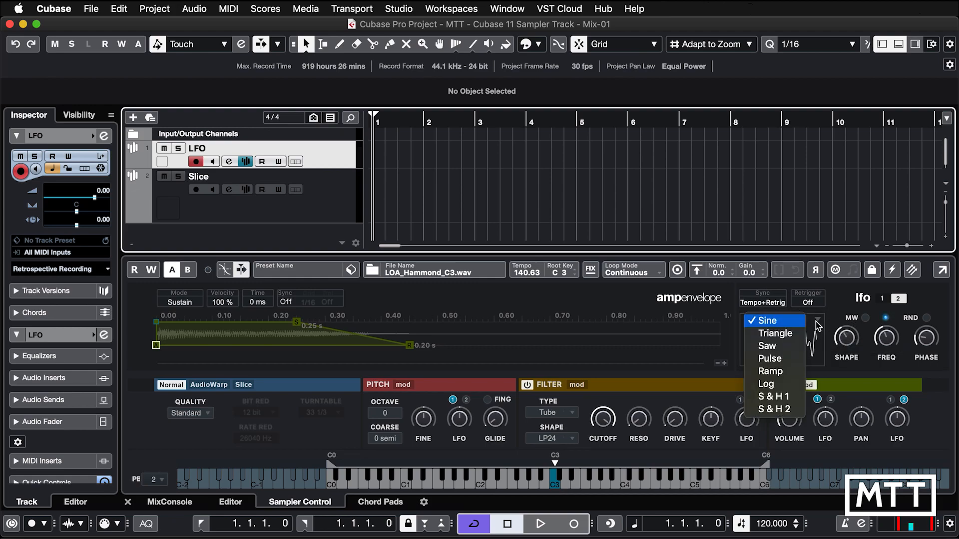
pyautogui.click(772, 359)
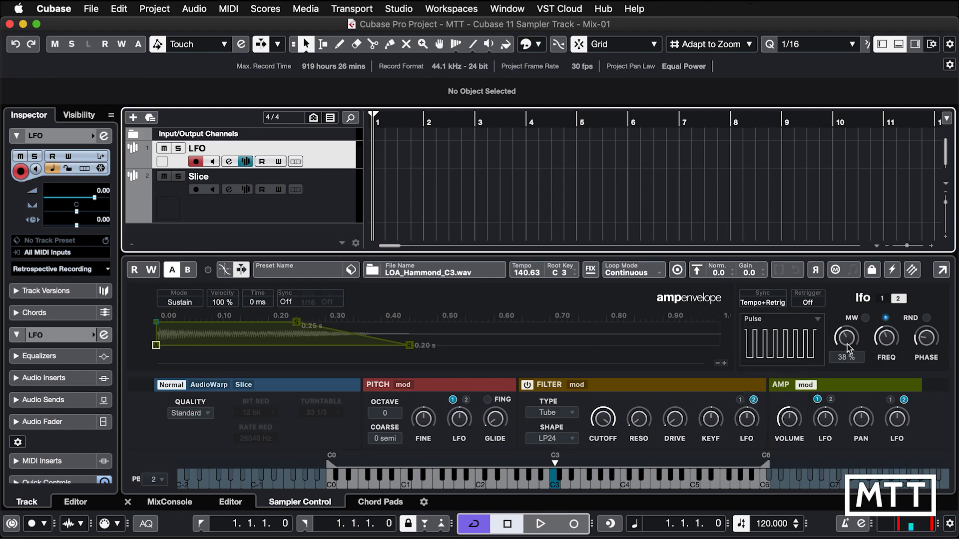
pyautogui.moveTo(844, 339); pyautogui.dragTo(841, 298)
# Turn off LFO 2's tempo sync and set its retrigger mode to First Note.
pyautogui.click(773, 303)
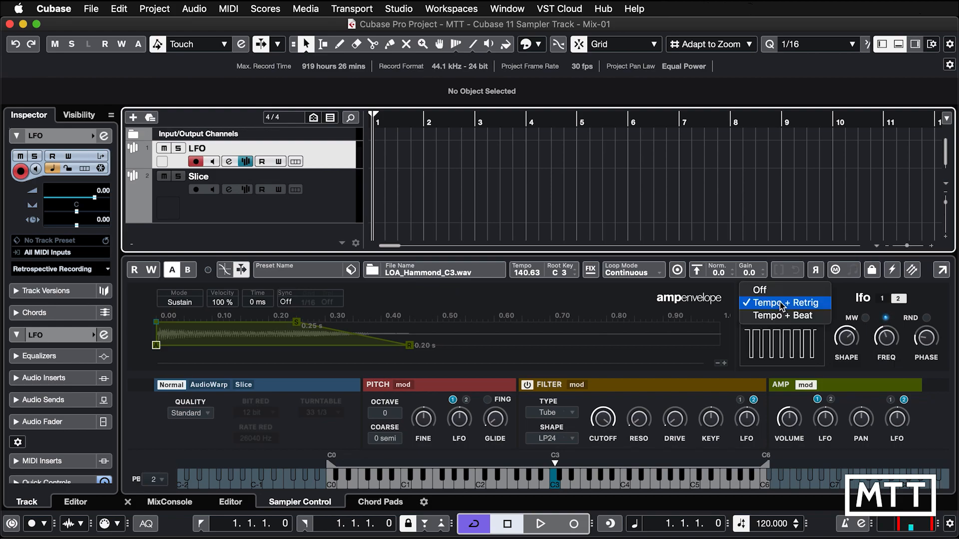
pyautogui.click(762, 292)
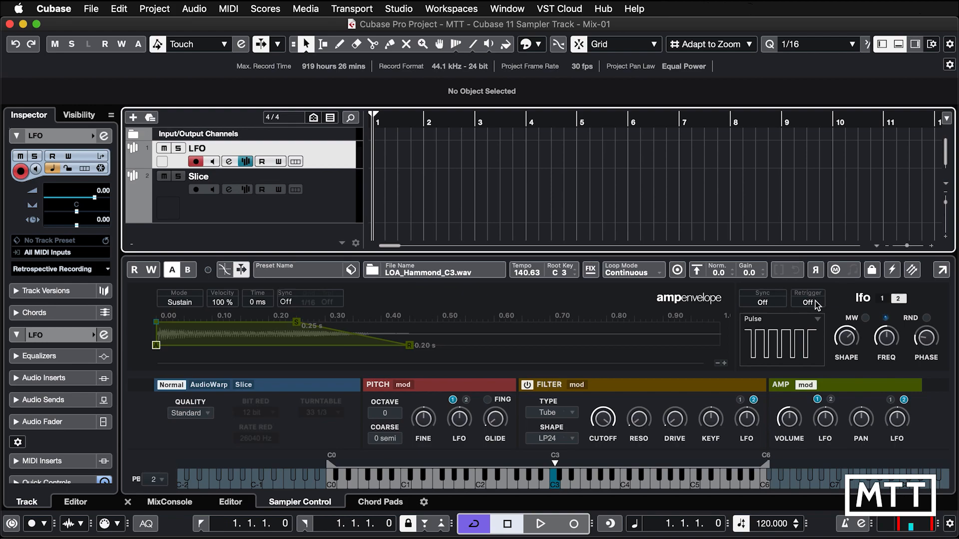
pyautogui.click(811, 303)
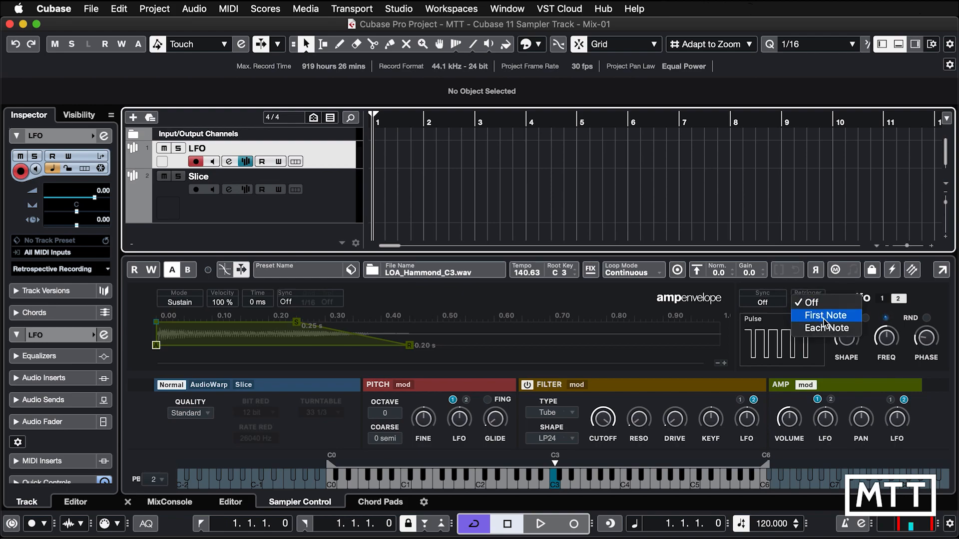
pyautogui.click(823, 316)
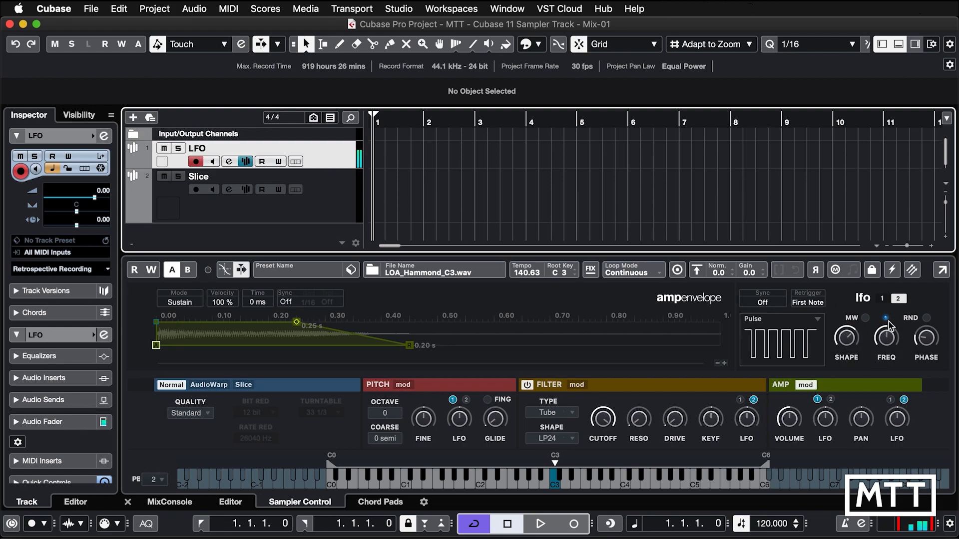
# Try Each Note as LFO 2's retrigger mode and switch it back to First Note.
pyautogui.moveTo(895, 332)
pyautogui.click(805, 304)
pyautogui.click(835, 315)
pyautogui.click(808, 301)
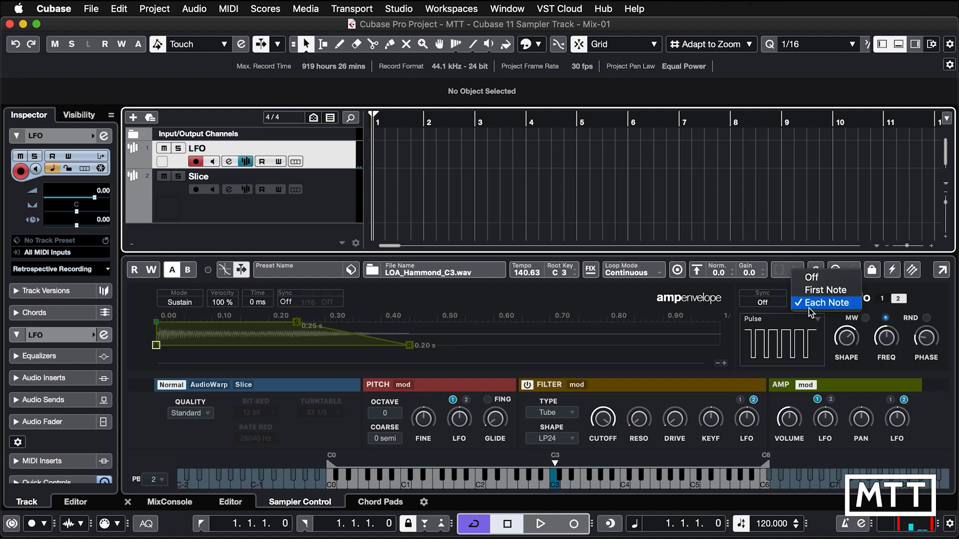
pyautogui.click(809, 287)
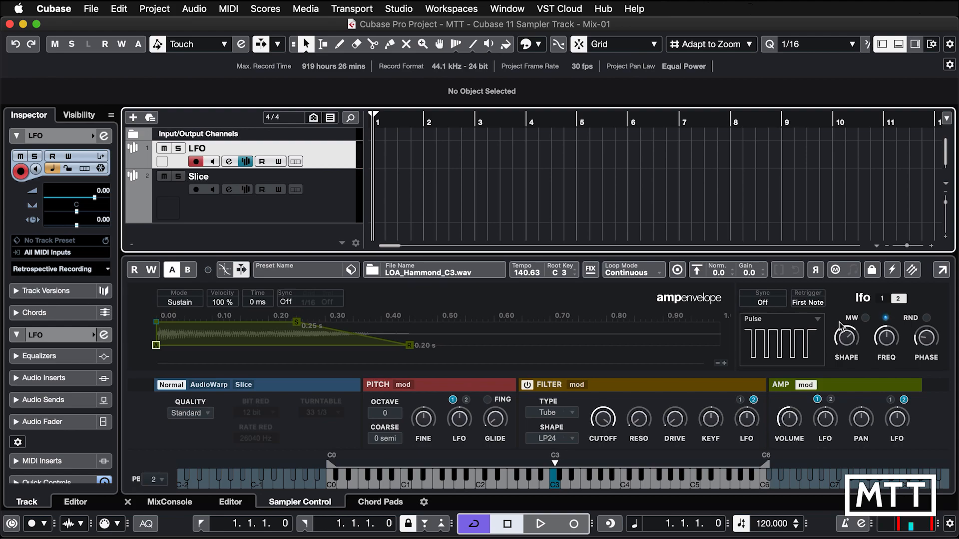
# Set LFO 2's retrigger to Each Note again and turn it off.
pyautogui.click(808, 301)
pyautogui.click(827, 317)
pyautogui.click(807, 302)
pyautogui.click(803, 277)
# Set LFO 2's sync to Tempo + Retrig with a 4/4 sync note and its retrigger to First Note.
pyautogui.click(762, 302)
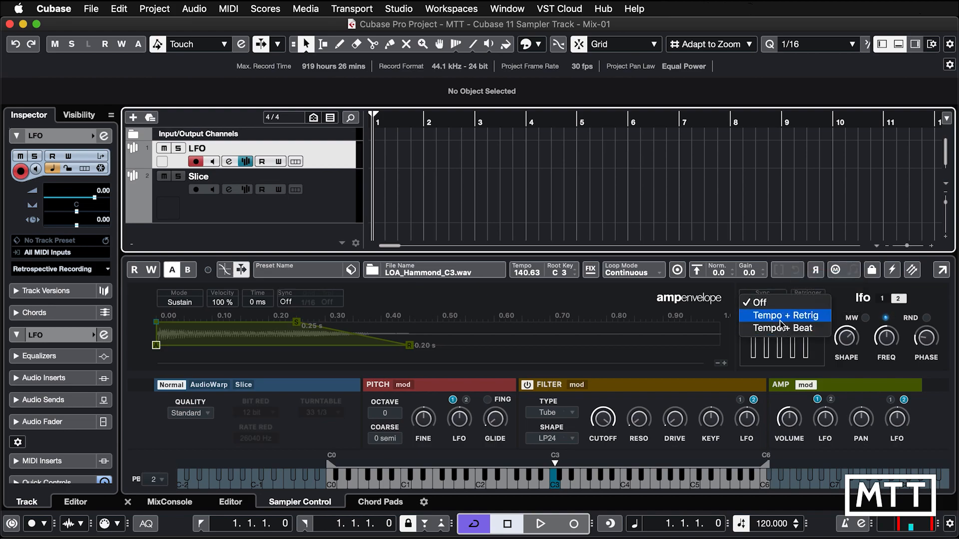
pyautogui.click(780, 320)
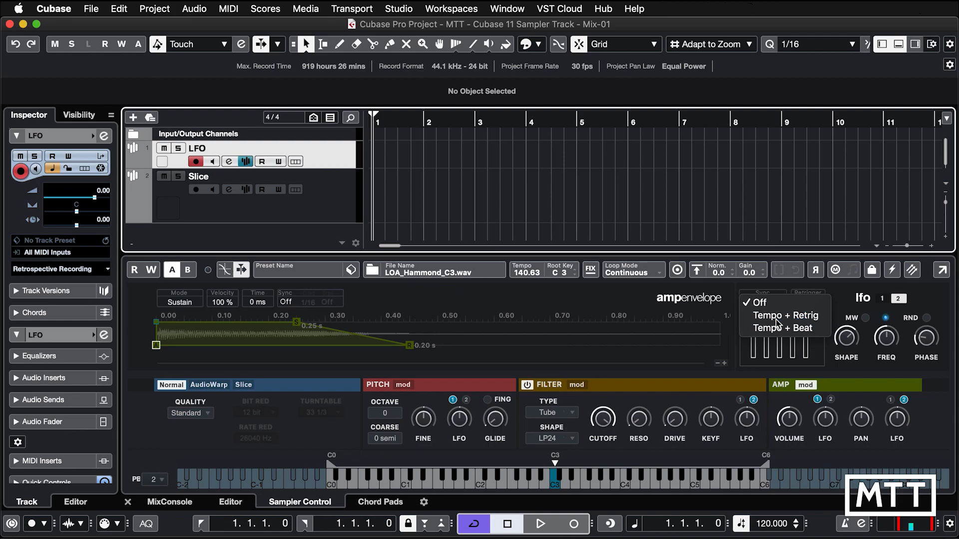
pyautogui.moveTo(888, 337); pyautogui.dragTo(888, 304)
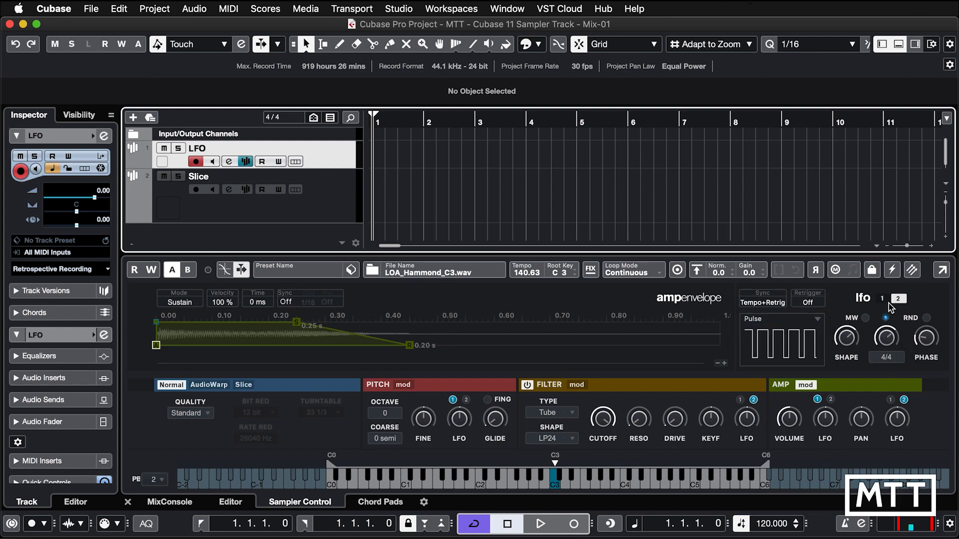
pyautogui.click(819, 303)
pyautogui.click(821, 315)
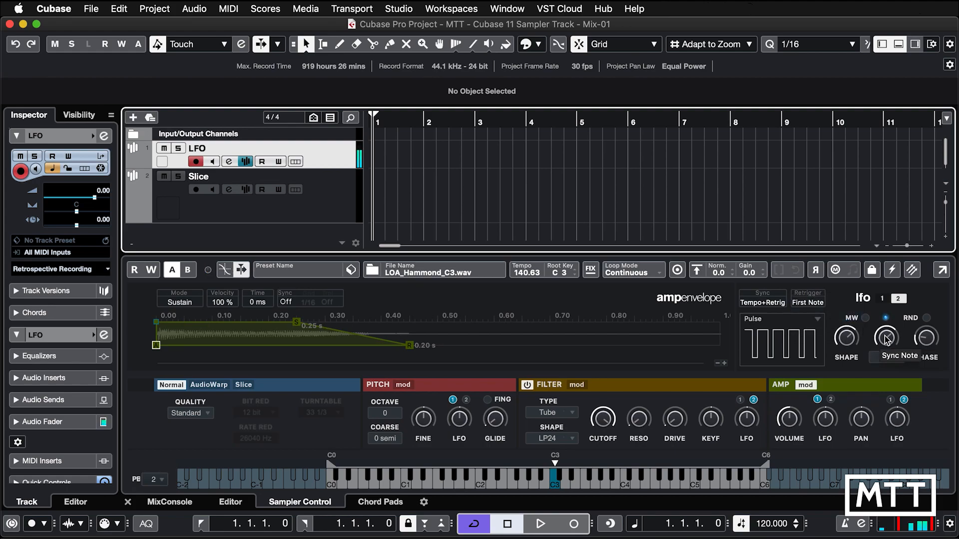
# Set LFO 2's sync to Tempo + Beat and raise its sync note to 64/4.
pyautogui.click(775, 304)
pyautogui.click(785, 317)
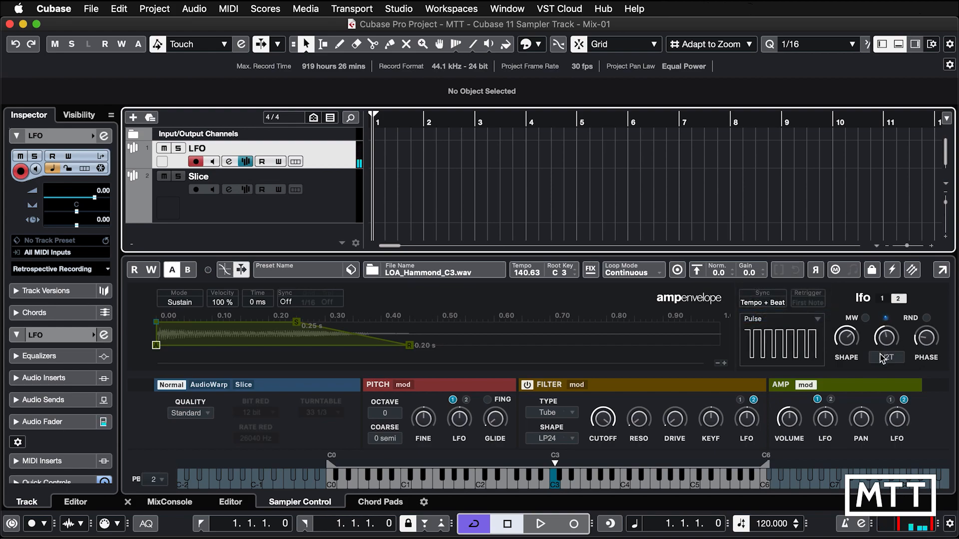
pyautogui.moveTo(886, 326); pyautogui.dragTo(898, 360)
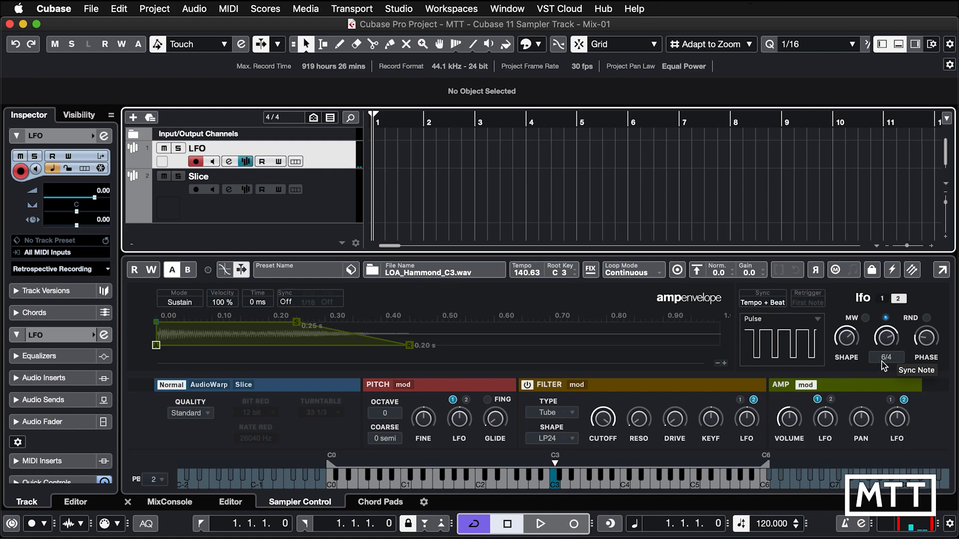
pyautogui.moveTo(886, 363); pyautogui.dragTo(886, 307)
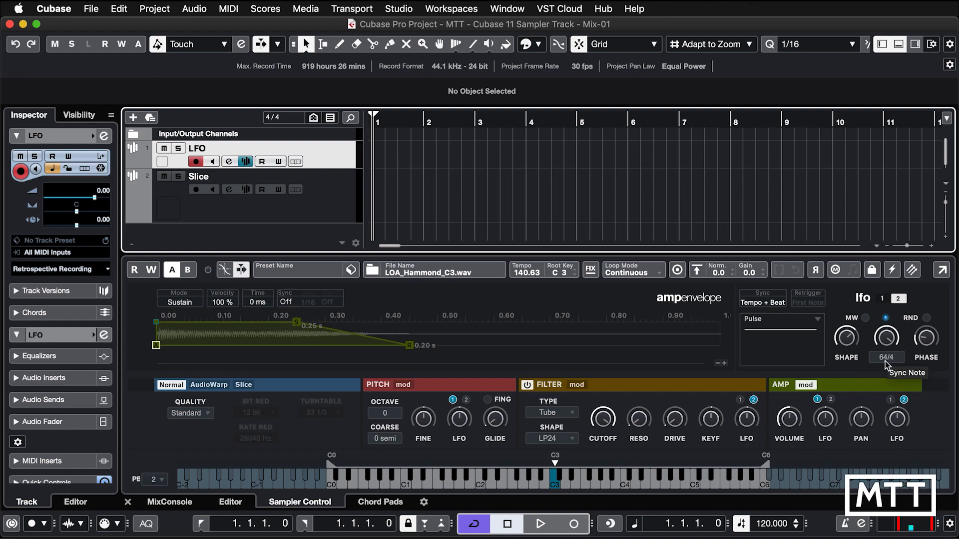
# Lower LFO 2's sync note to 1/2 and switch on its random phase after trying different phase values.
pyautogui.moveTo(885, 364); pyautogui.dragTo(870, 378)
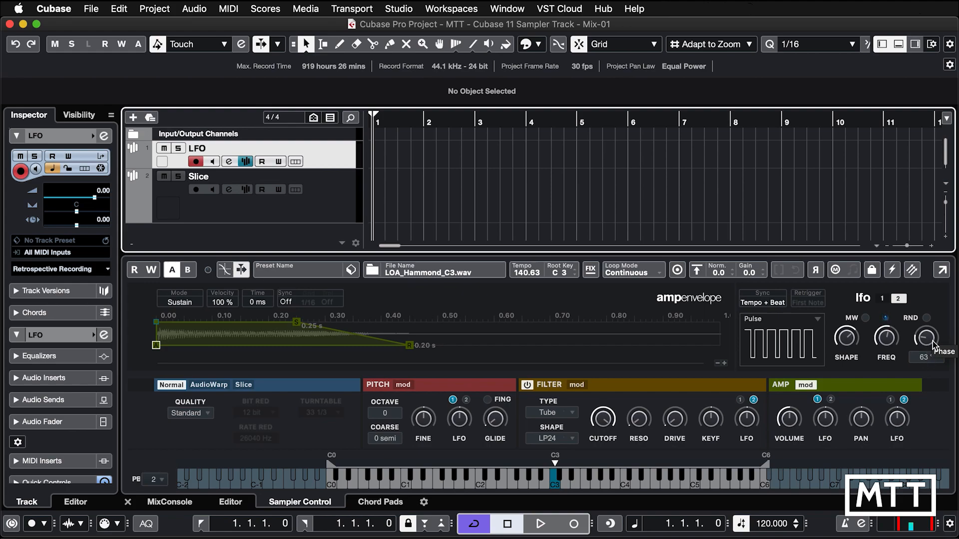
pyautogui.moveTo(926, 344); pyautogui.dragTo(914, 380)
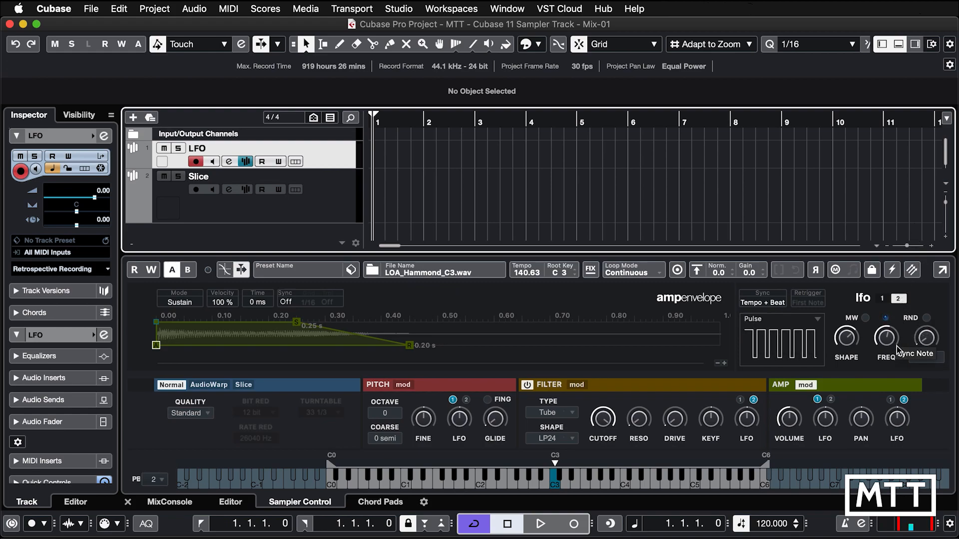
pyautogui.moveTo(920, 343); pyautogui.dragTo(912, 278)
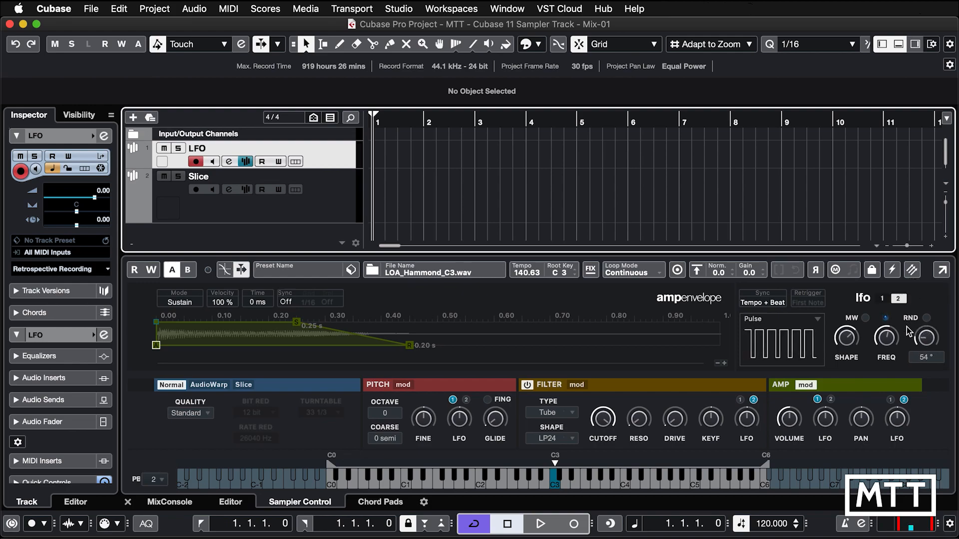
pyautogui.click(927, 318)
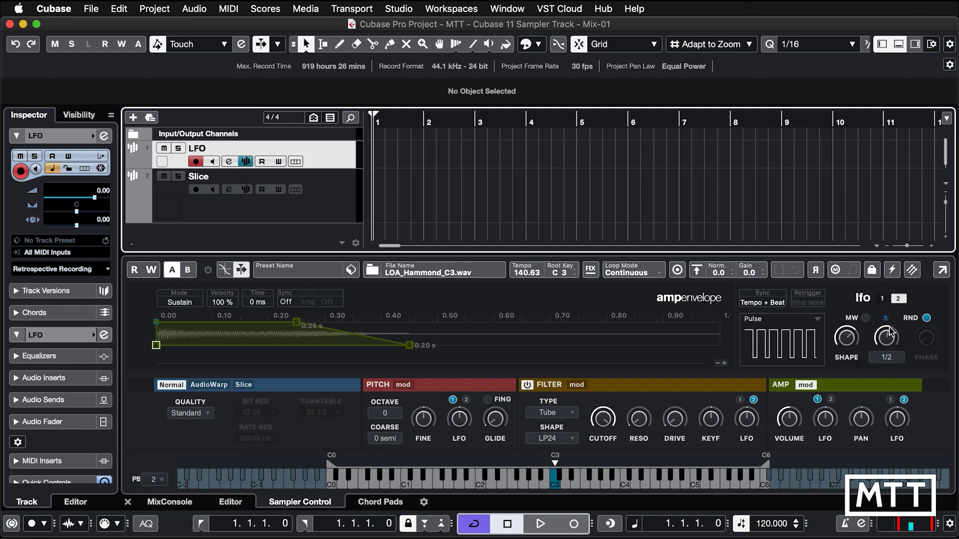
# Show LFO 1's settings and set its waveform to Sine.
pyautogui.click(882, 298)
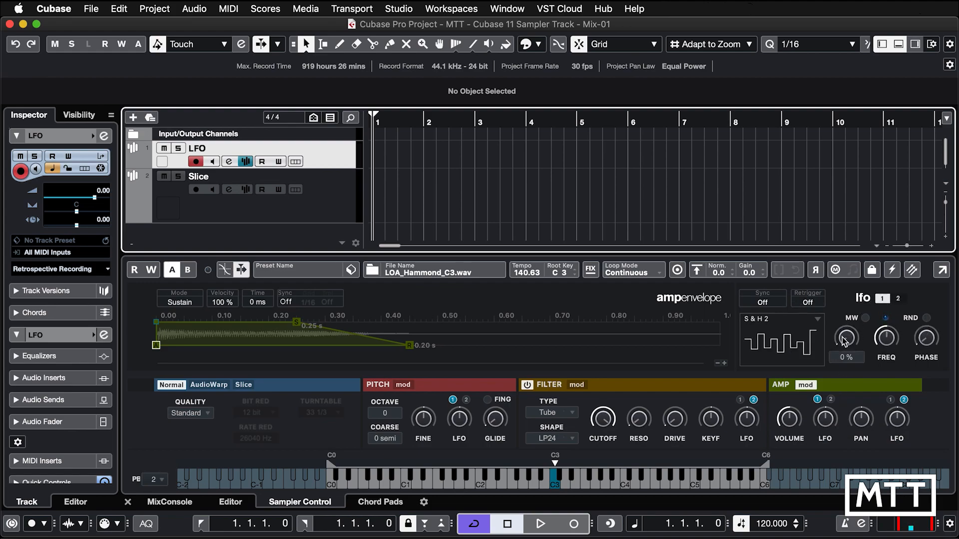
pyautogui.click(816, 320)
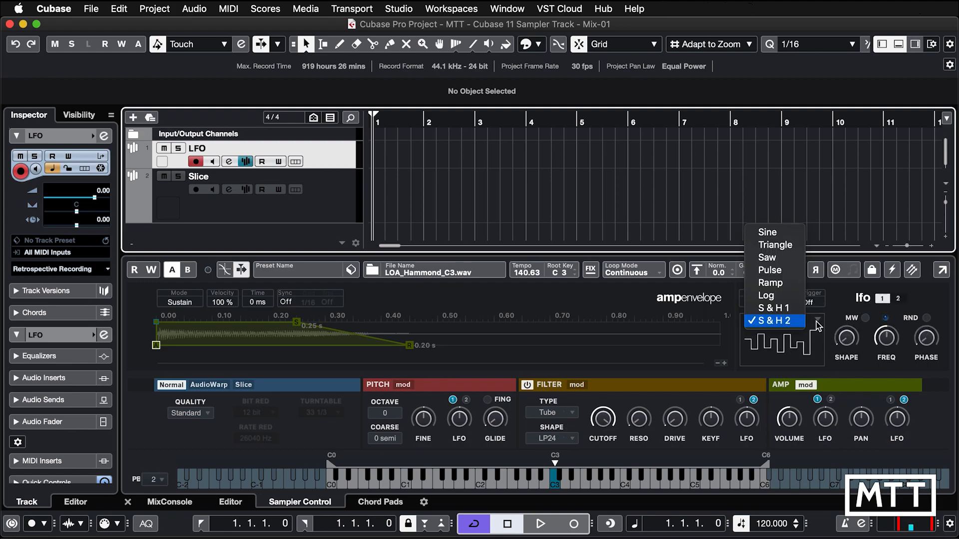
pyautogui.click(767, 232)
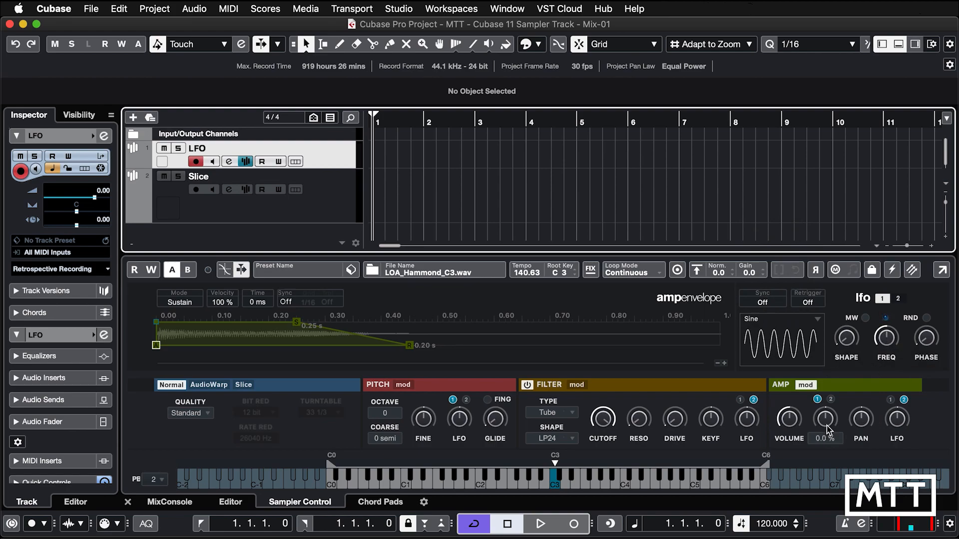
# Raise the volume LFO depth to 41% and compare LFO 1 and LFO 2 as its source, ending on LFO 2.
pyautogui.scroll(-3, 825, 427)
pyautogui.moveTo(825, 425); pyautogui.dragTo(823, 338)
pyautogui.moveTo(825, 427)
pyautogui.click(830, 400)
pyautogui.click(819, 400)
pyautogui.click(831, 400)
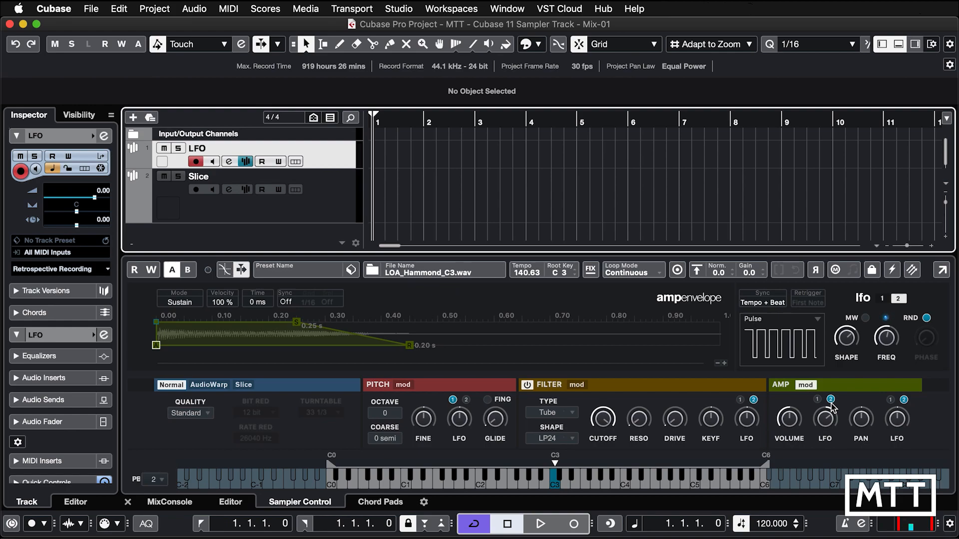
# Set both the volume LFO depth and the pan LFO depth to 0%.
pyautogui.moveTo(827, 416)
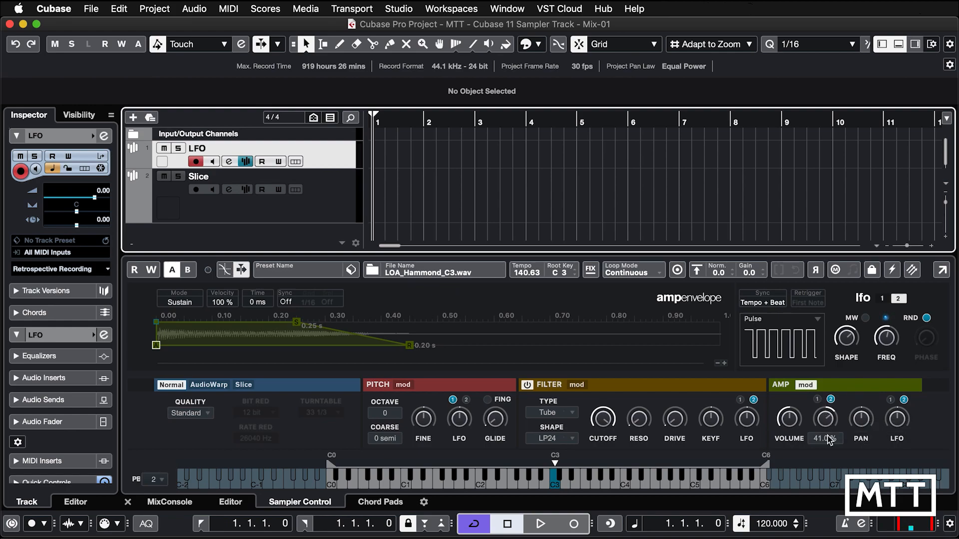
pyautogui.doubleClick(827, 437)
pyautogui.write('0')
pyautogui.press('Return')
pyautogui.moveTo(896, 367)
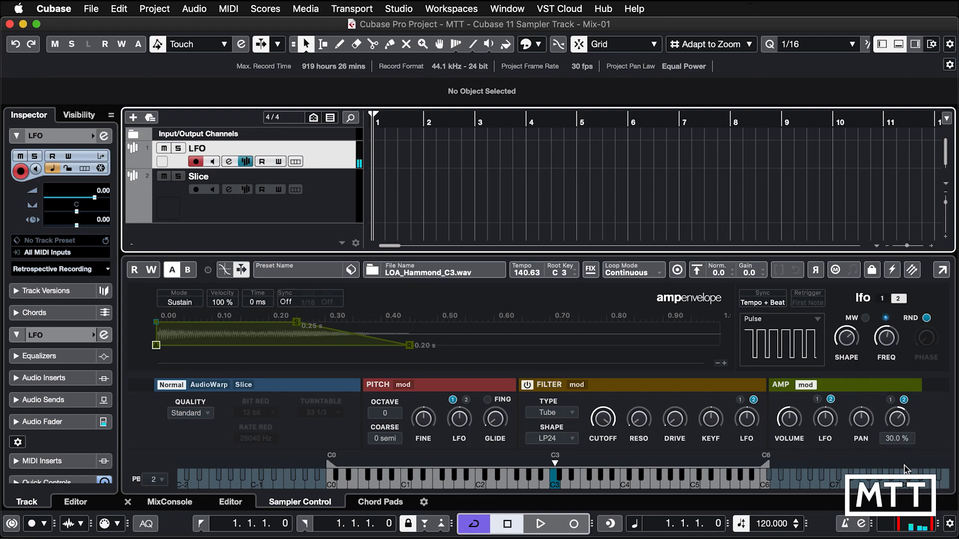
pyautogui.doubleClick(897, 439)
pyautogui.write('0')
pyautogui.press('Return')
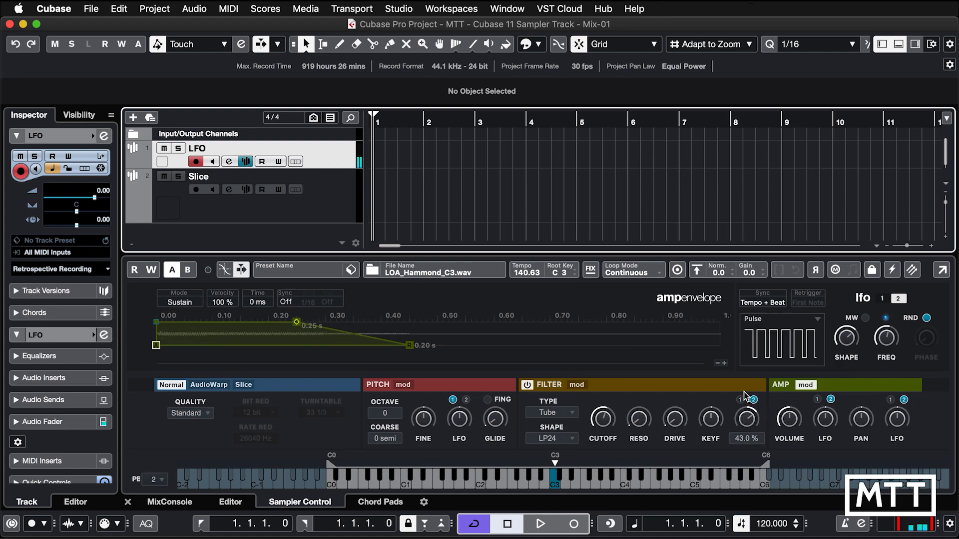
# Lower the filter cutoff to about 160 Hz and modulate it with LFO 1 at about 41% shape.
pyautogui.moveTo(602, 418); pyautogui.dragTo(598, 450)
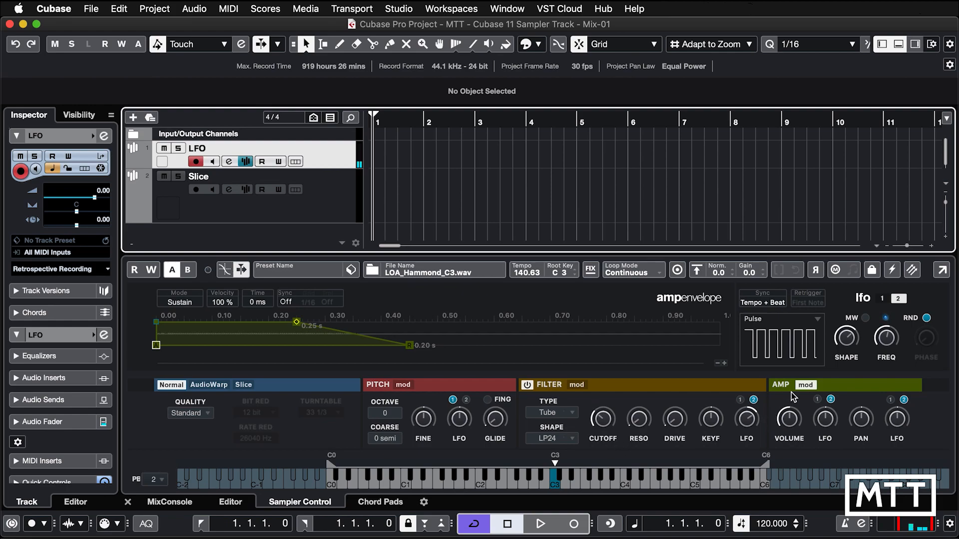
pyautogui.click(740, 400)
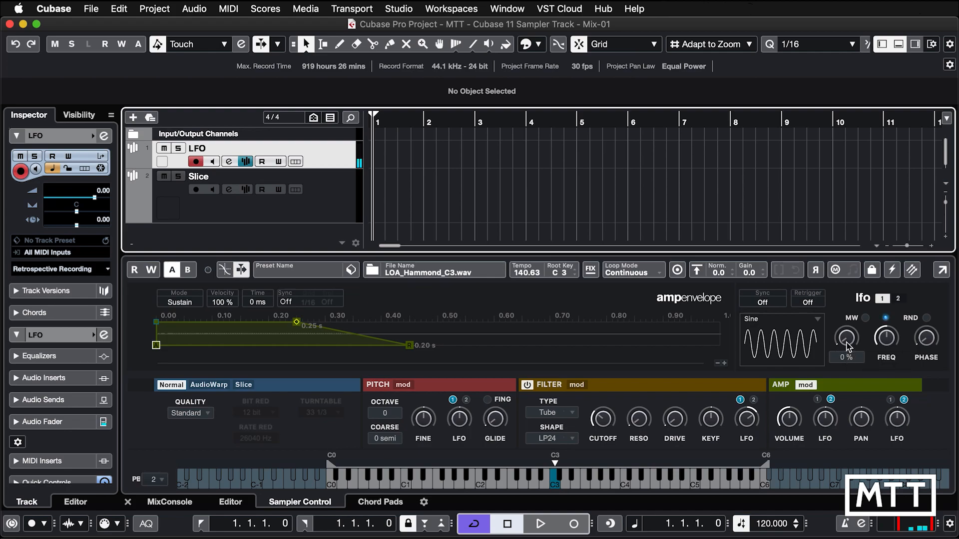
pyautogui.moveTo(846, 338); pyautogui.dragTo(847, 292)
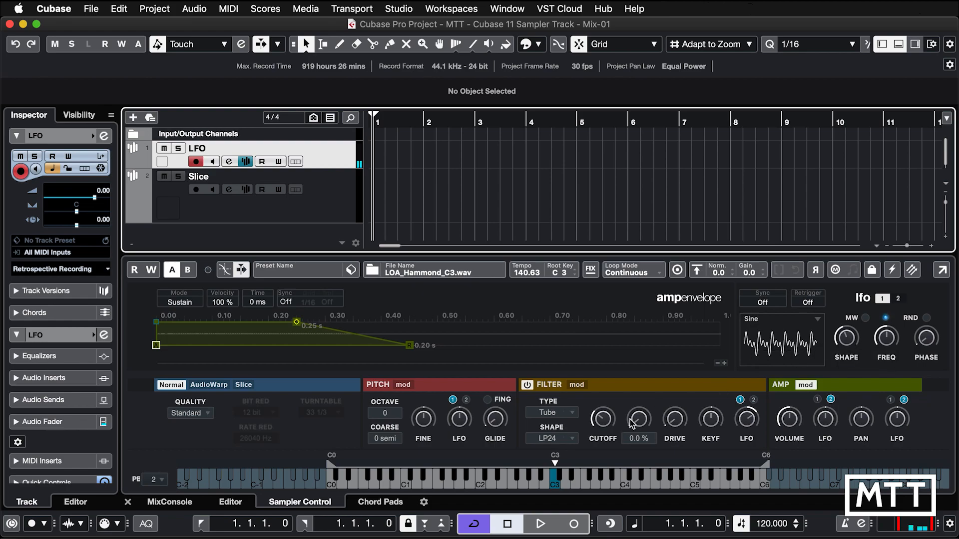
pyautogui.moveTo(603, 419); pyautogui.dragTo(605, 416)
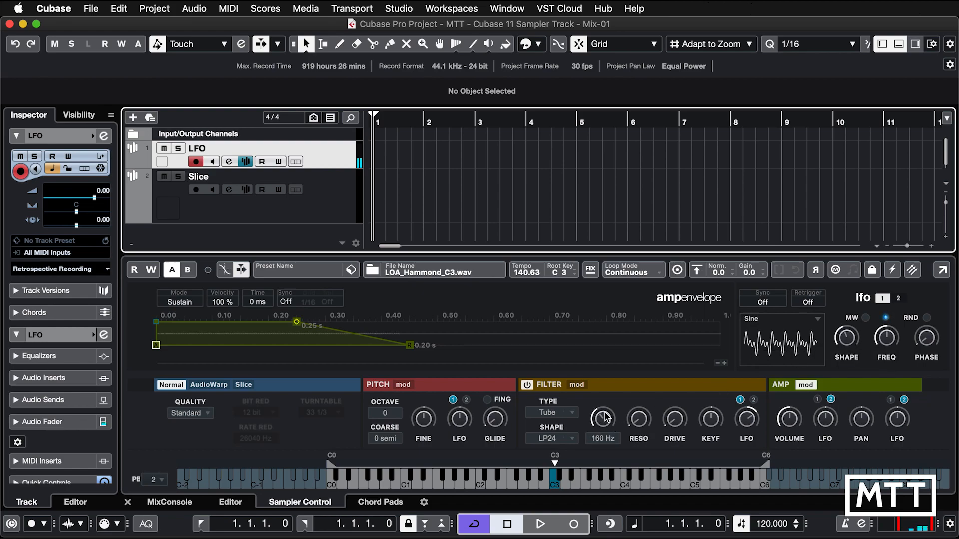
# Try a stronger filter LFO depth and reset it to 0%.
pyautogui.moveTo(742, 424)
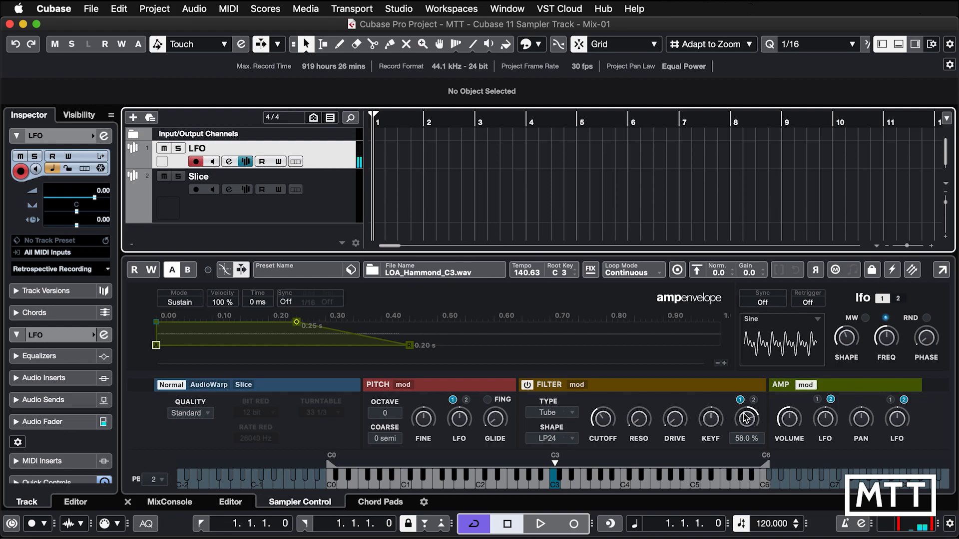
pyautogui.moveTo(743, 412); pyautogui.dragTo(743, 408)
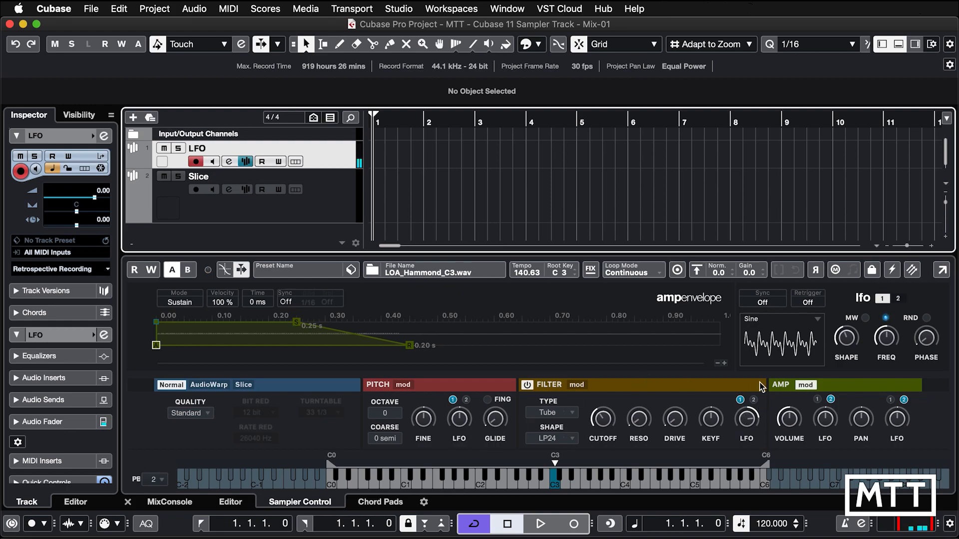
pyautogui.moveTo(748, 438)
pyautogui.write('0')
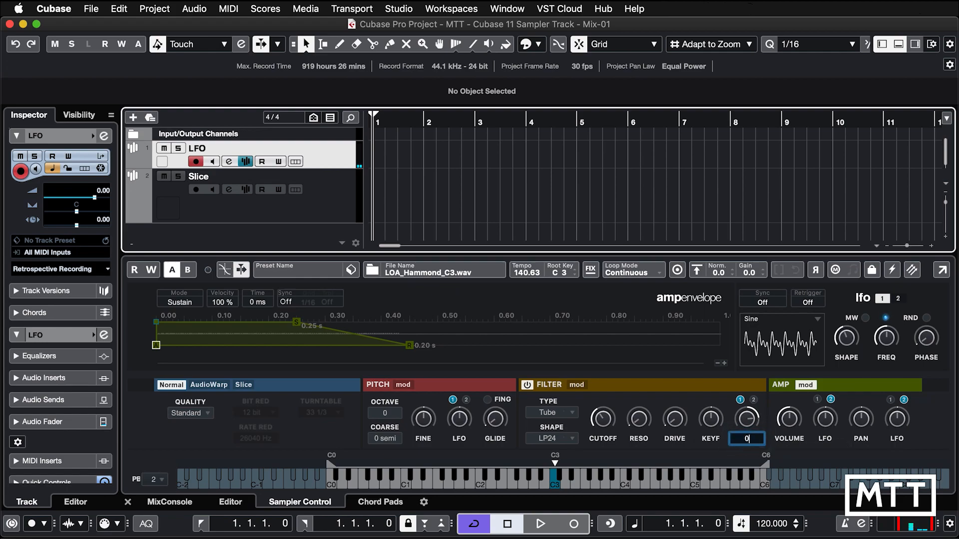
pyautogui.press('Return')
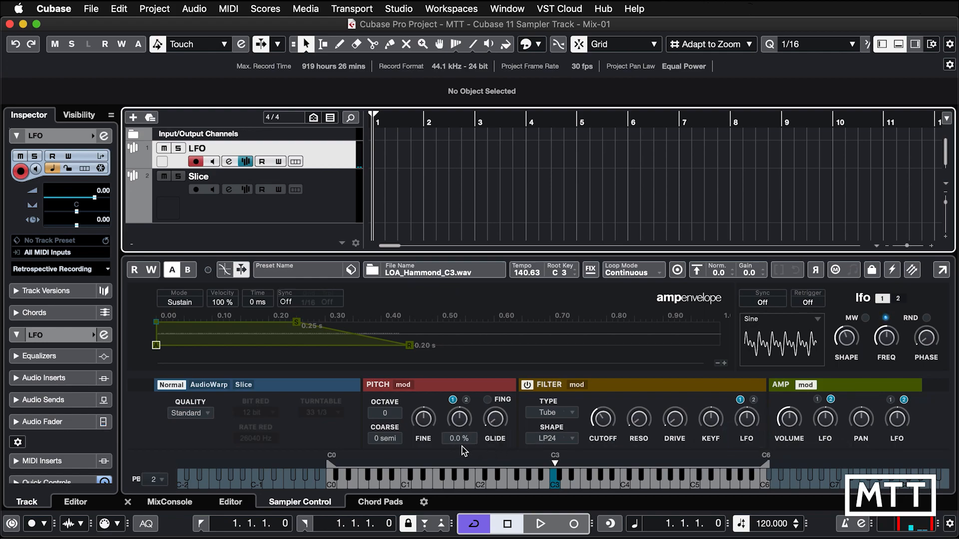
# Set the pitch LFO depth to 2%.
pyautogui.moveTo(460, 430)
pyautogui.moveTo(460, 430); pyautogui.dragTo(460, 419)
pyautogui.doubleClick(455, 440)
pyautogui.write('2')
pyautogui.press('Return')
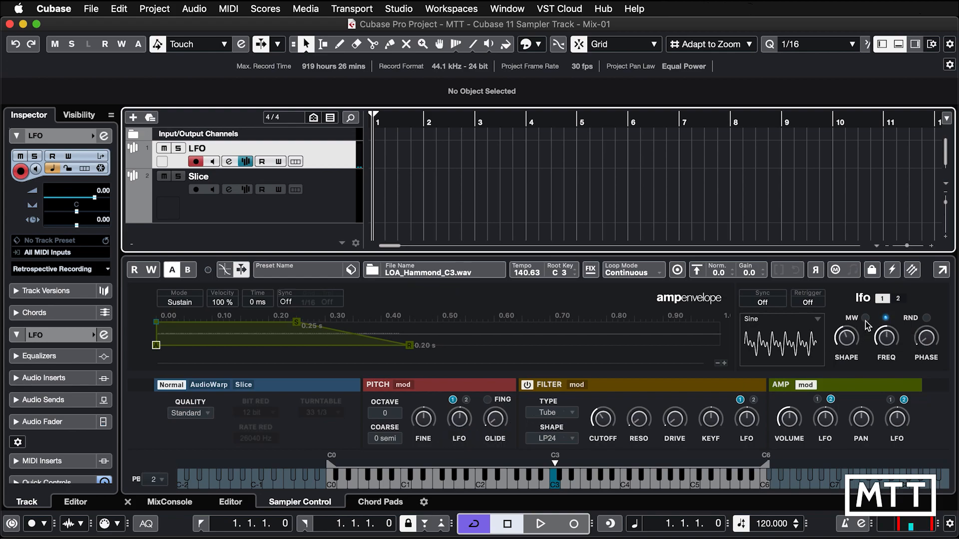
pyautogui.moveTo(452, 425)
pyautogui.moveTo(864, 328)
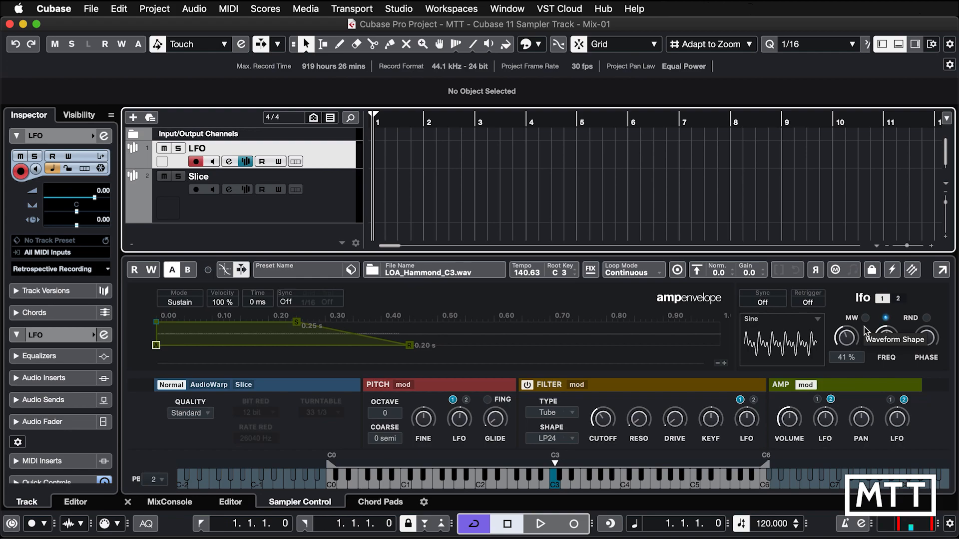
pyautogui.moveTo(824, 445)
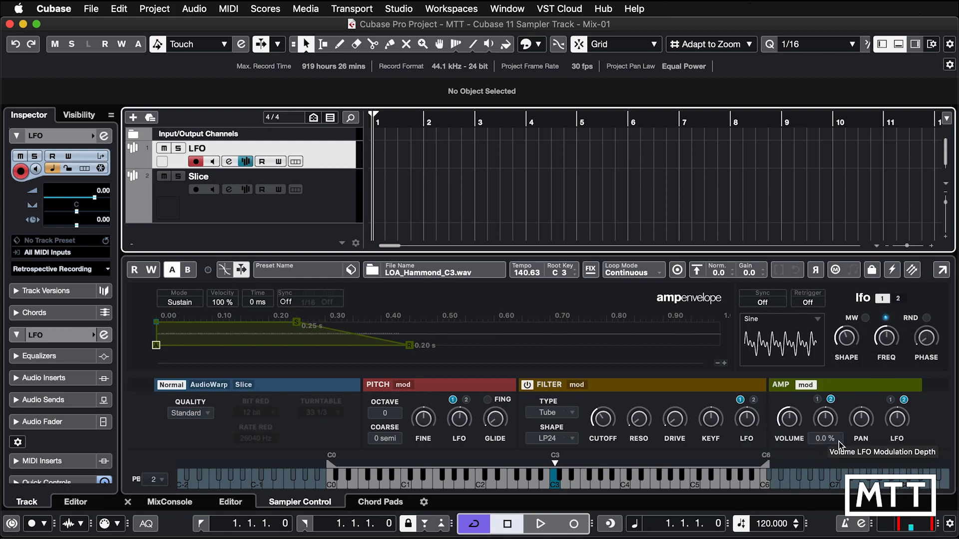
pyautogui.moveTo(894, 440)
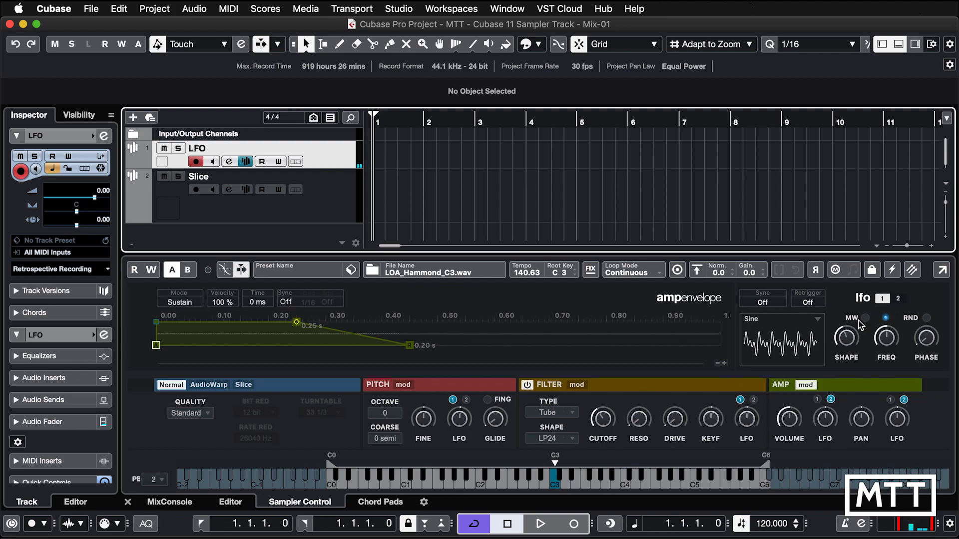
pyautogui.moveTo(460, 406)
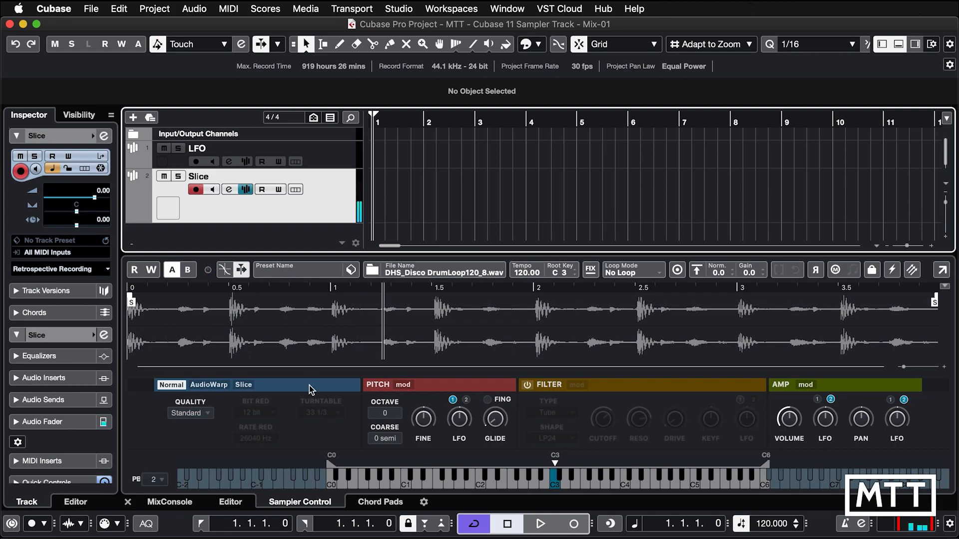
# Switch the Slice track's drum loop to Slice mode and raise the slice detection threshold.
pyautogui.click(243, 385)
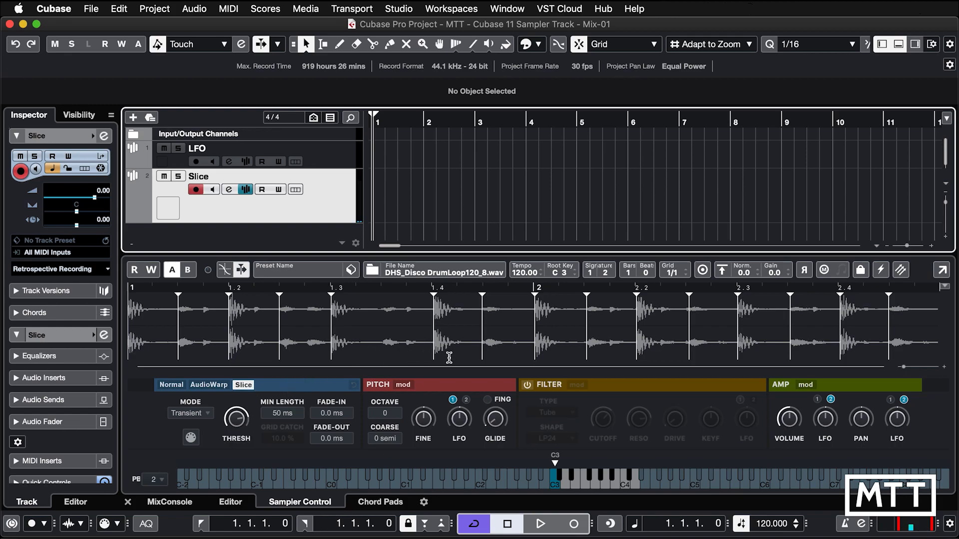
pyautogui.moveTo(238, 427)
pyautogui.moveTo(236, 419)
pyautogui.mouseDown()
pyautogui.moveTo(234, 437)
pyautogui.moveTo(235, 413)
pyautogui.mouseUp()
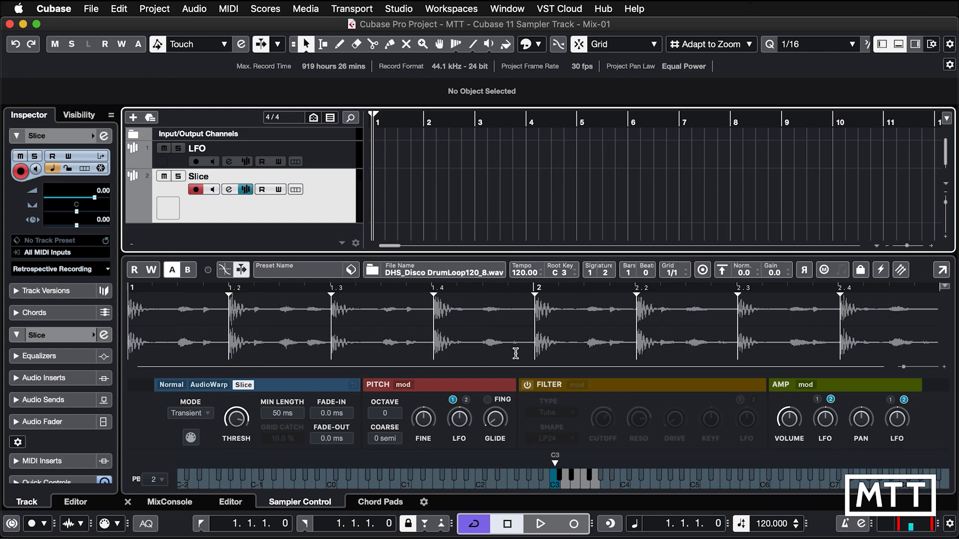
# Try a very low slice threshold, raise it to about -16.8 dB and fine-tune it slightly lower.
pyautogui.moveTo(235, 425); pyautogui.dragTo(239, 483)
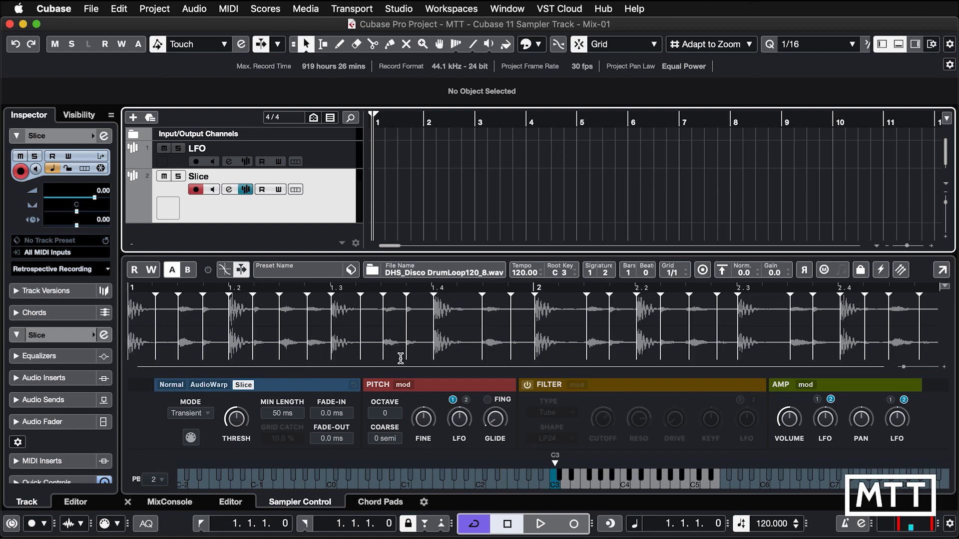
pyautogui.moveTo(238, 422)
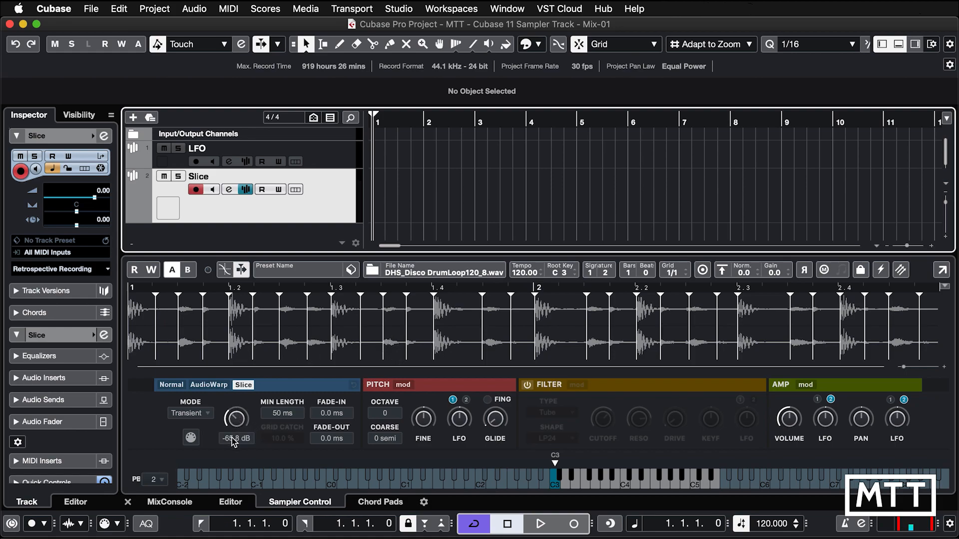
pyautogui.moveTo(233, 442); pyautogui.dragTo(236, 479)
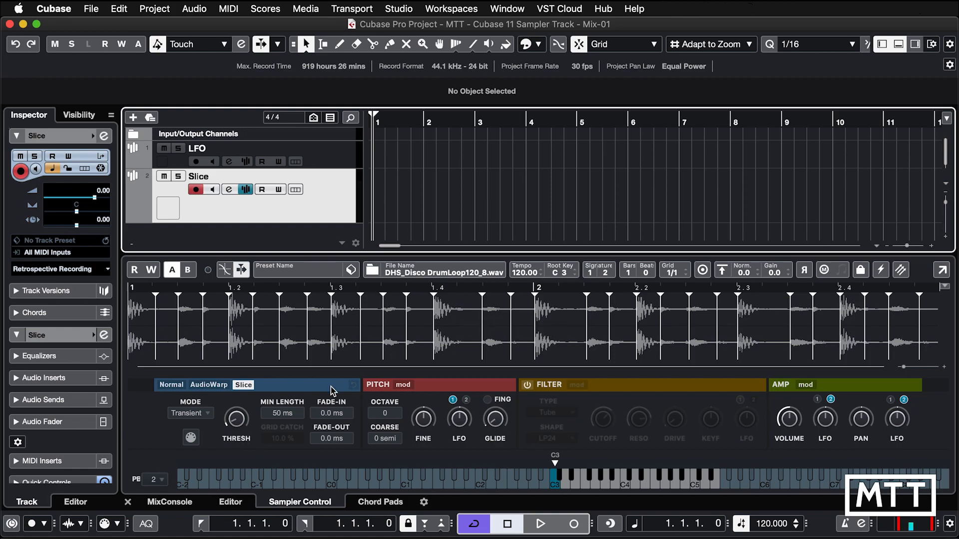
pyautogui.moveTo(236, 425); pyautogui.dragTo(232, 318)
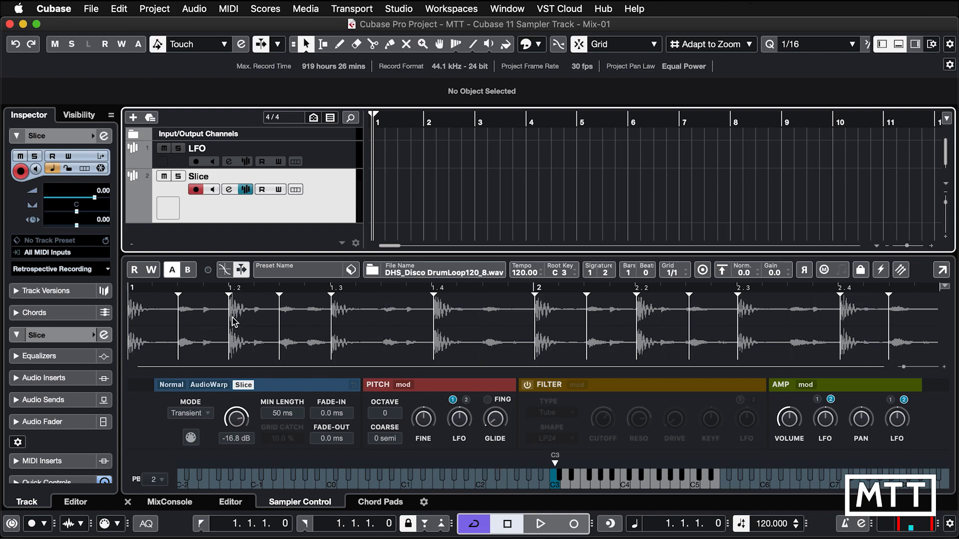
pyautogui.moveTo(237, 419); pyautogui.dragTo(234, 421)
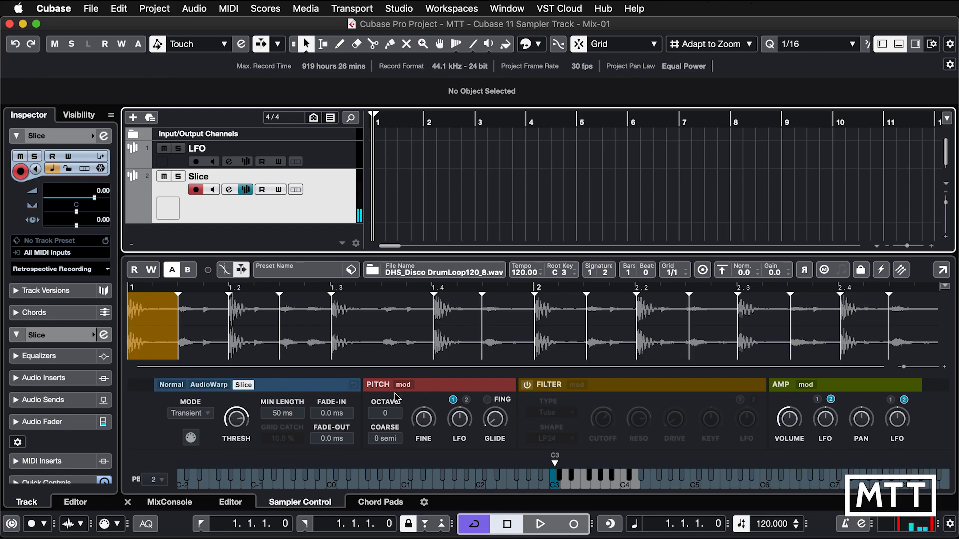
# Audition the loop's slices and place their MIDI phrase as a part at bar 1 on the Slice track.
pyautogui.click(210, 348)
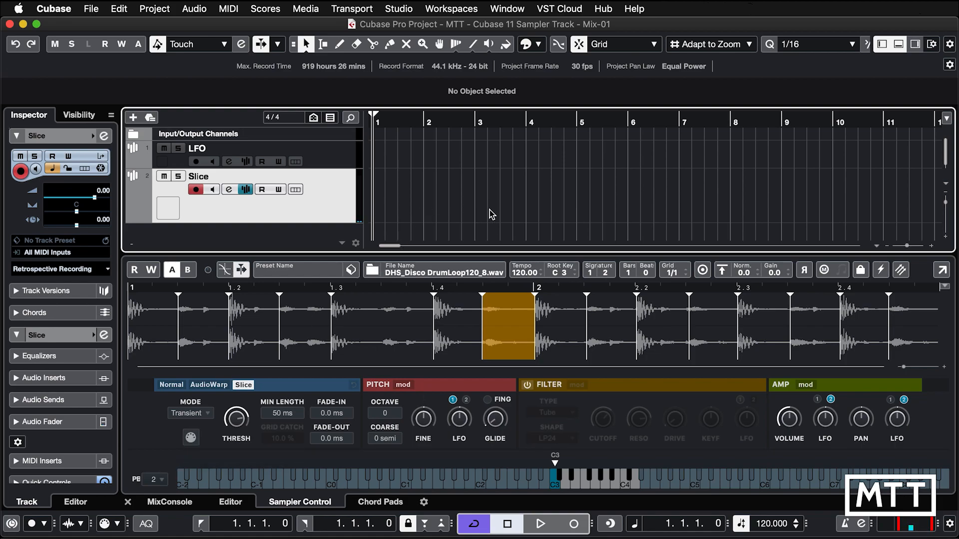
pyautogui.moveTo(194, 435); pyautogui.dragTo(375, 193)
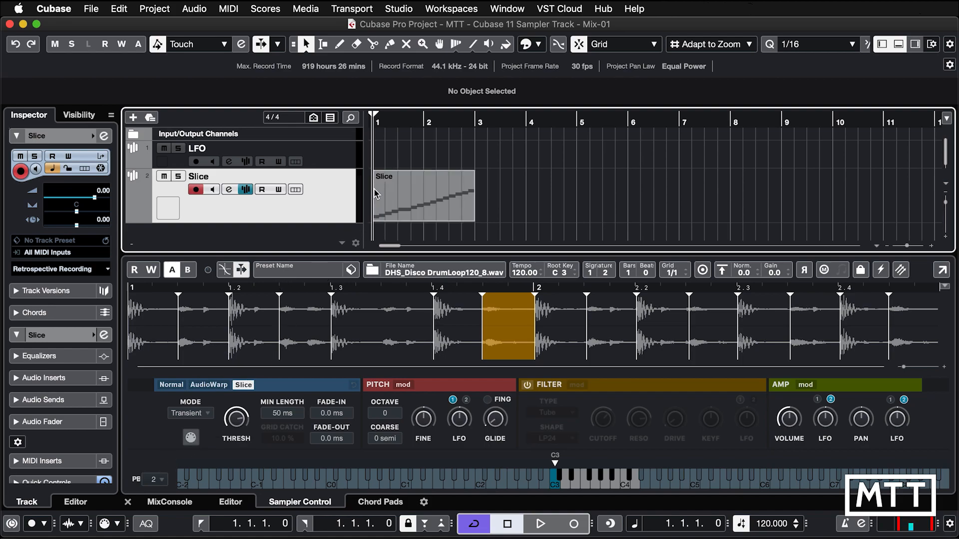
pyautogui.click(455, 203)
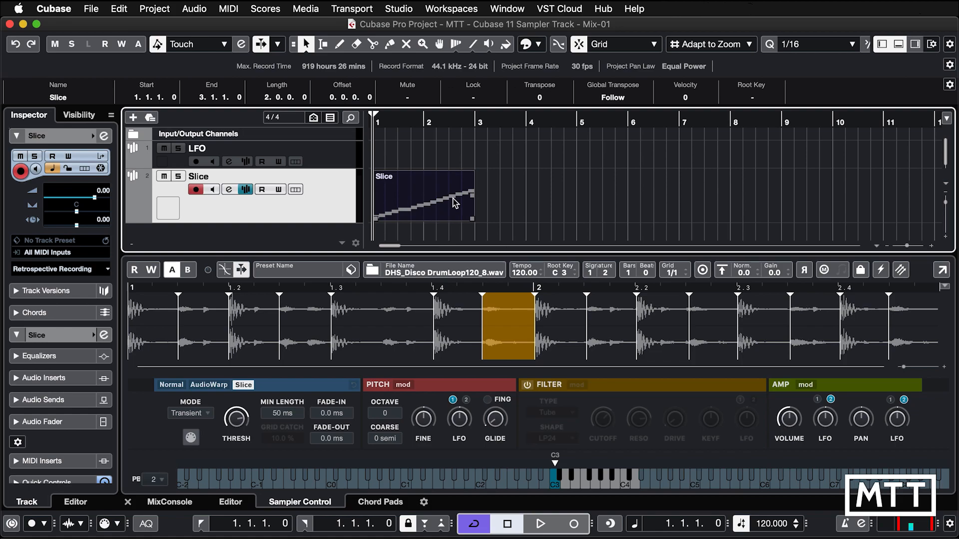
# Examine the notes of the new Slice part up close across its two bars.
pyautogui.press('h')
pyautogui.press('h')
pyautogui.press('h')
pyautogui.press('h')
pyautogui.press('h')
pyautogui.press('h')
pyautogui.press('h')
pyautogui.press('h')
pyautogui.press('h')
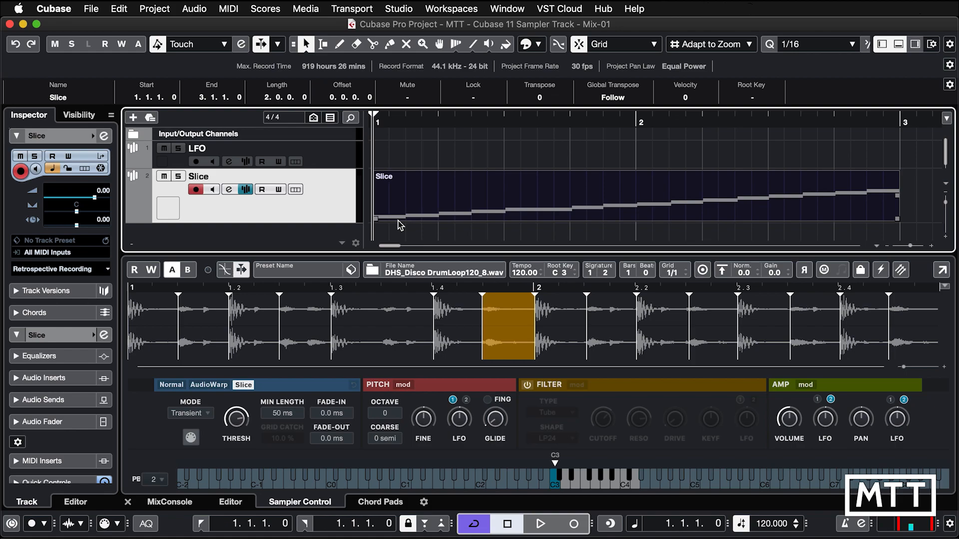
# Play the Slice part from bar 1 to its end, return to the start and deselect the part.
pyautogui.press('space')
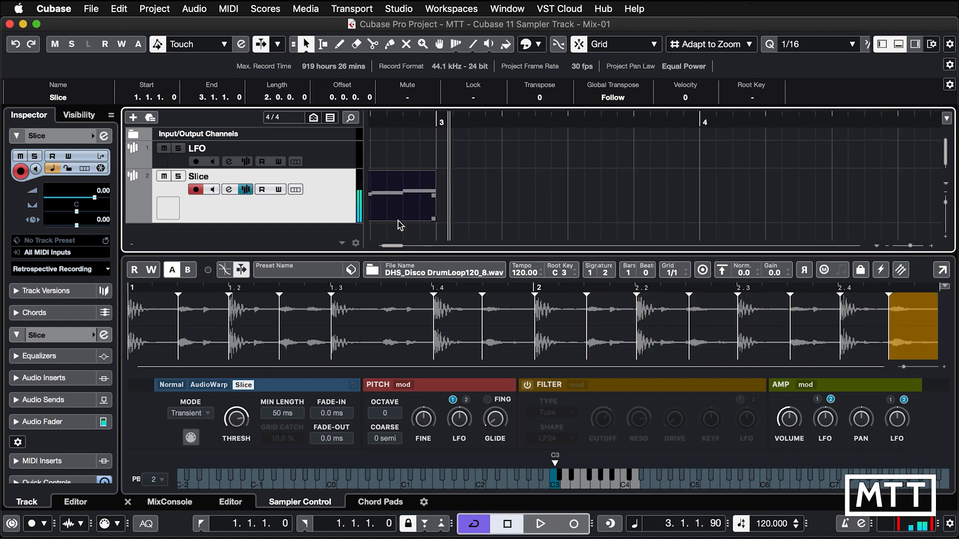
pyautogui.press('KP_Decimal')
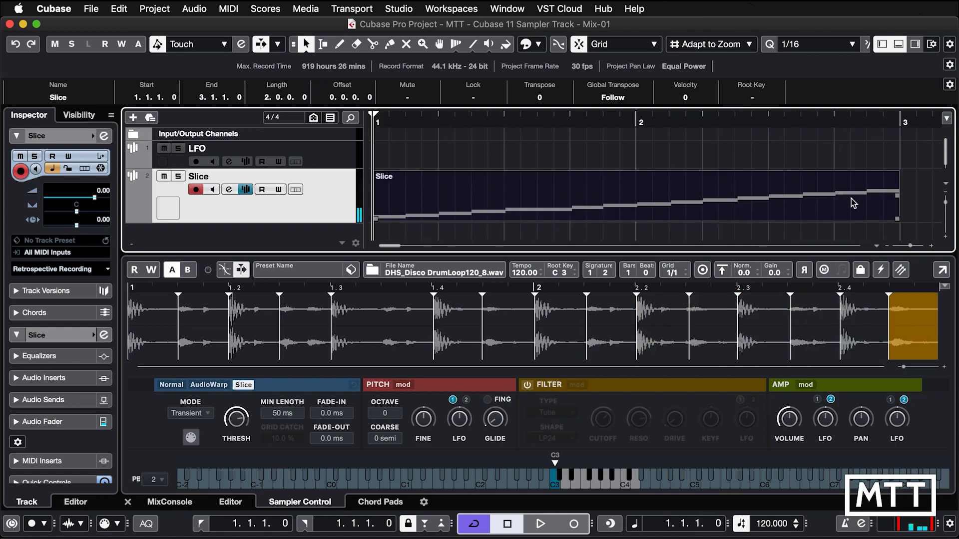
pyautogui.click(929, 190)
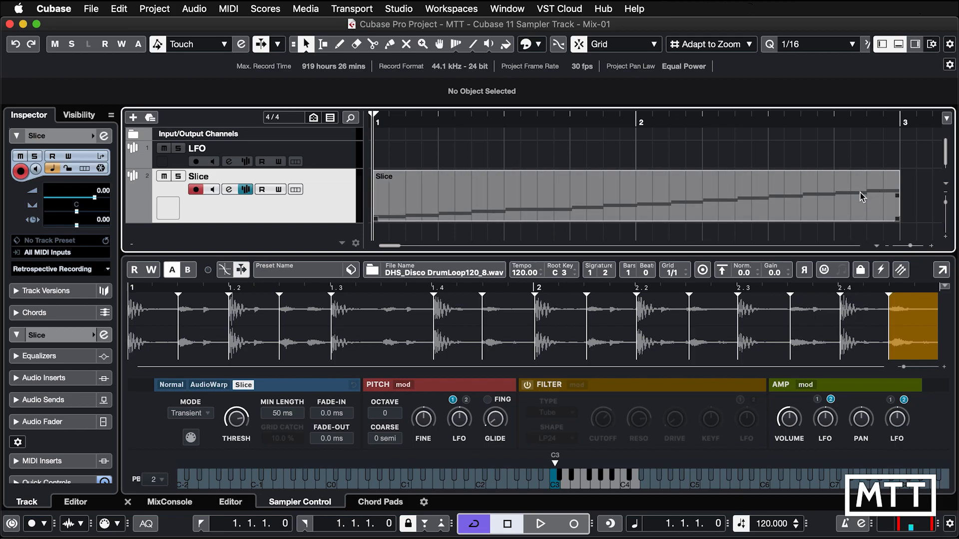
# Open the Slice part's notes for editing and lower its last note by one semitone to C#4.
pyautogui.doubleClick(846, 203)
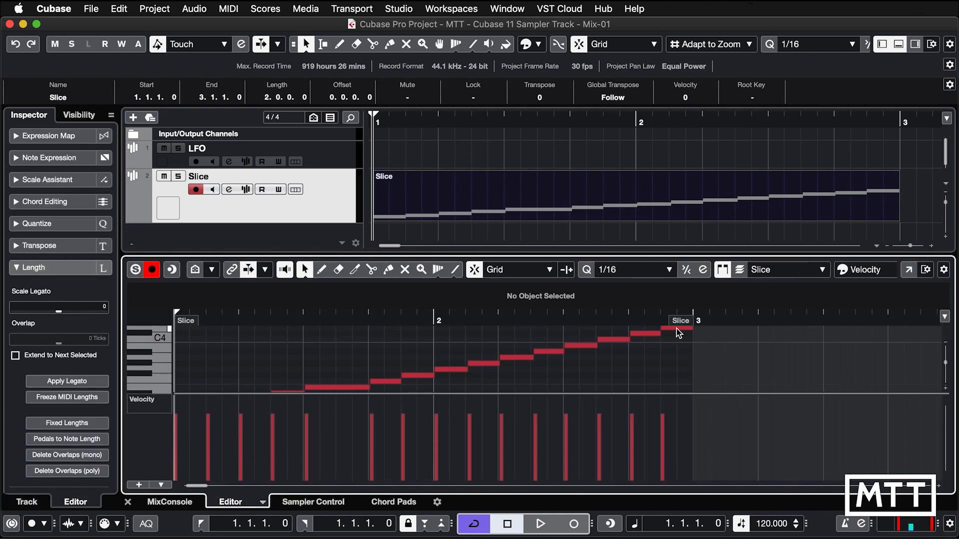
pyautogui.click(676, 329)
pyautogui.press('Down')
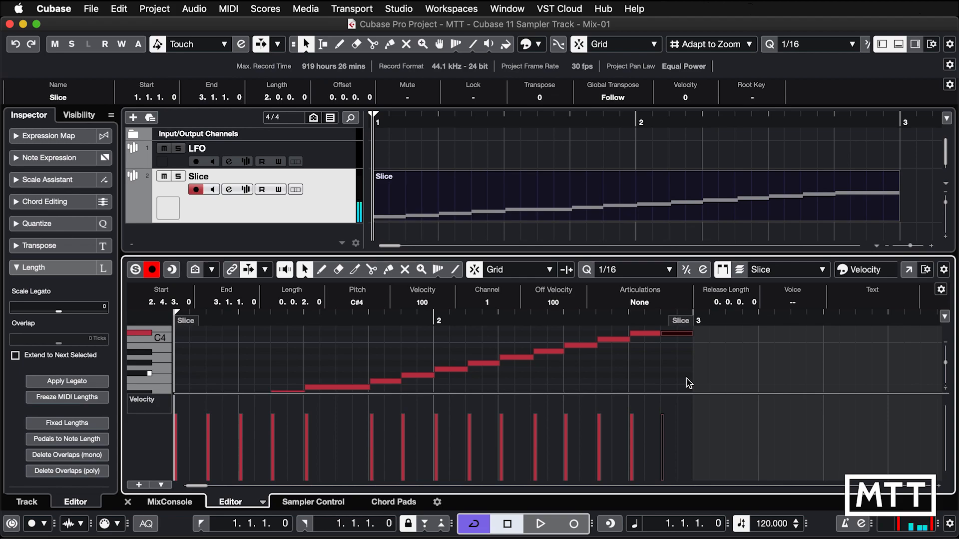
# Show the Slice track's sampler again and play the edited part from bar 1.
pyautogui.click(246, 190)
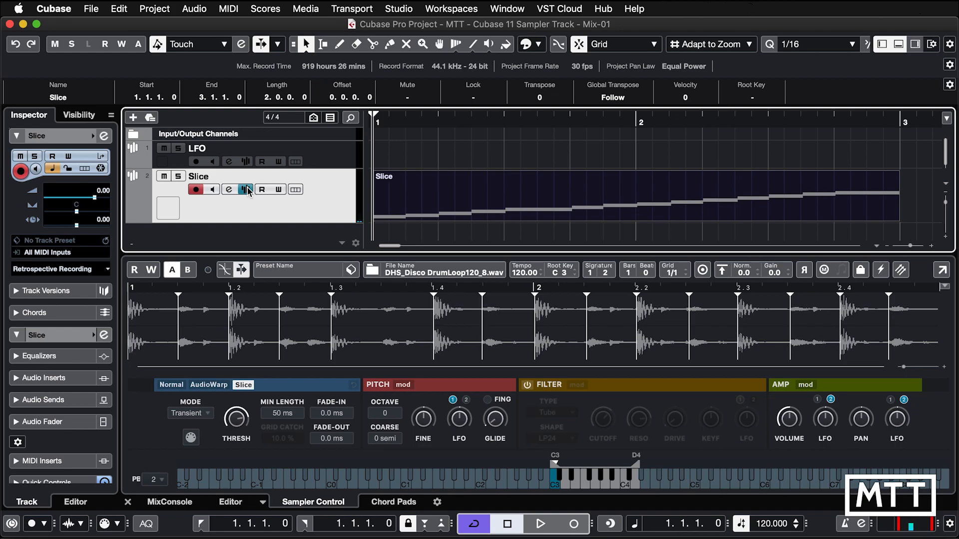
pyautogui.press('space')
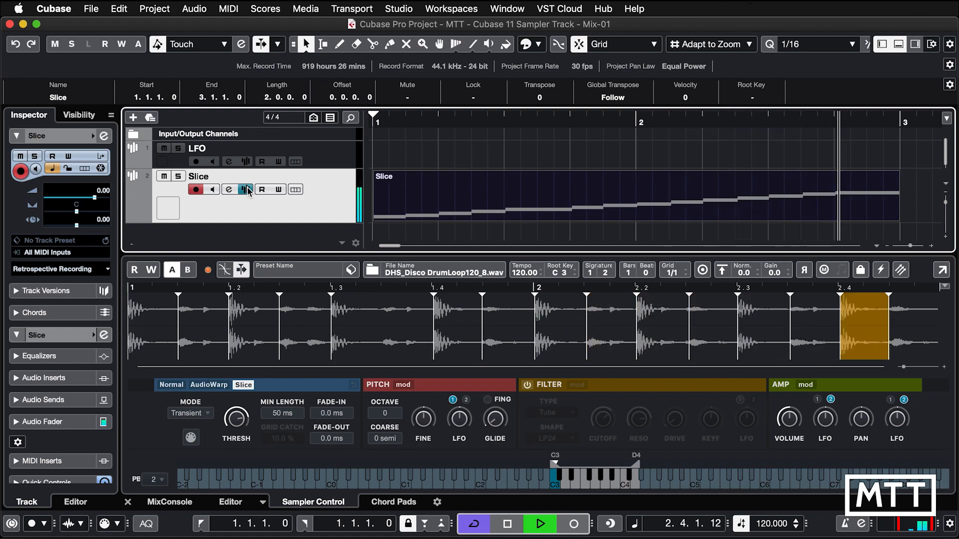
pyautogui.press('space')
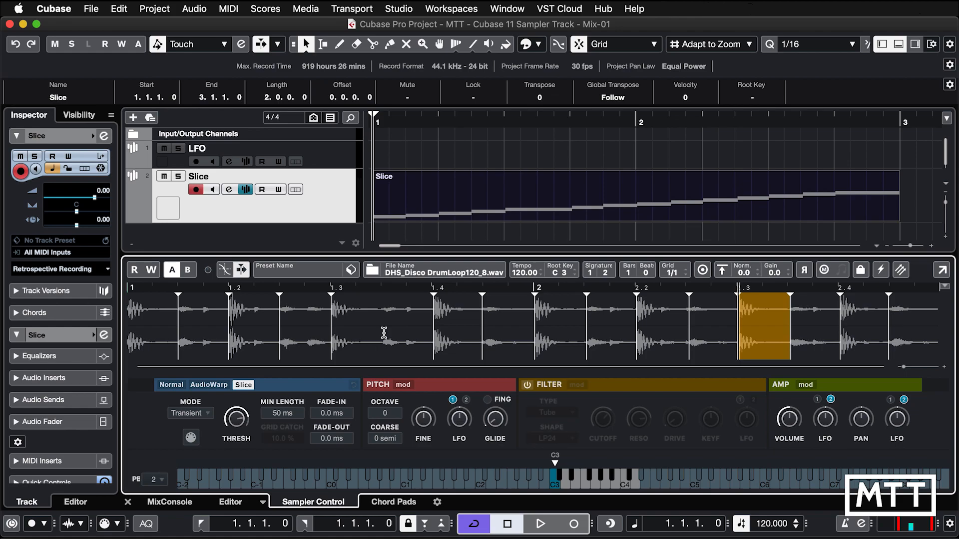
# Add a slice marker halfway between beats 1.3 and 1.4, remove it and add it again.
pyautogui.keyDown('alt'); pyautogui.click(381, 302); pyautogui.keyUp('alt')
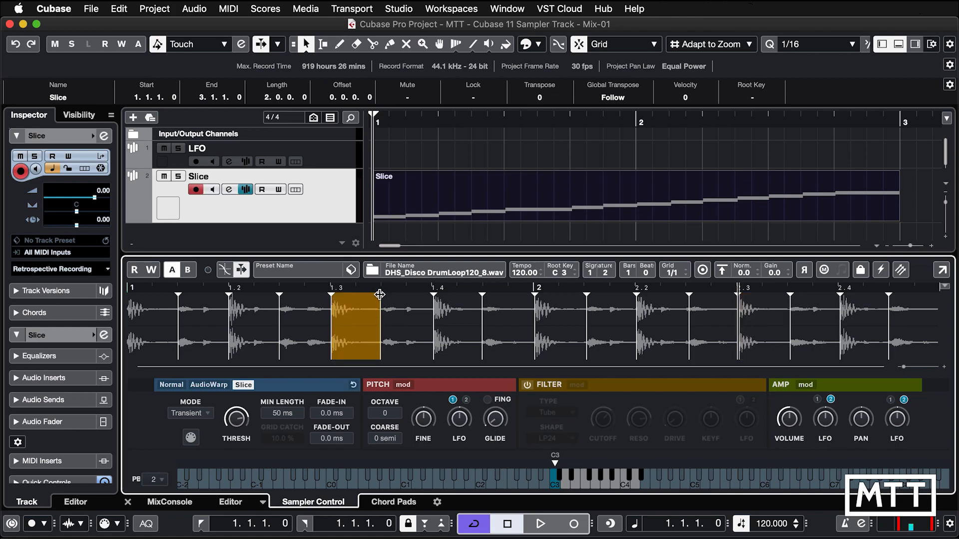
pyautogui.keyDown('alt'); pyautogui.click(379, 295); pyautogui.keyUp('alt')
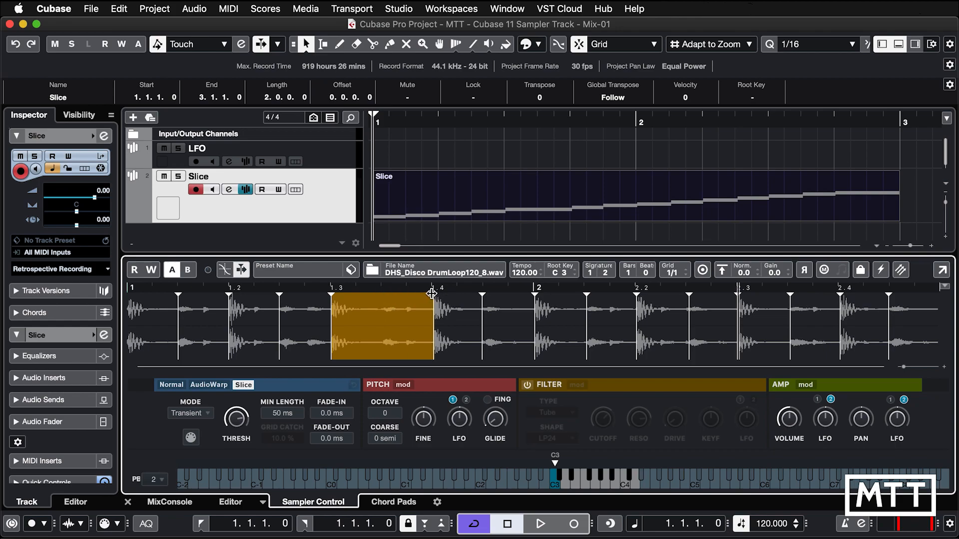
pyautogui.moveTo(433, 296)
pyautogui.mouseDown()
pyautogui.moveTo(367, 295)
pyautogui.moveTo(404, 297)
pyautogui.moveTo(382, 297)
pyautogui.mouseUp()
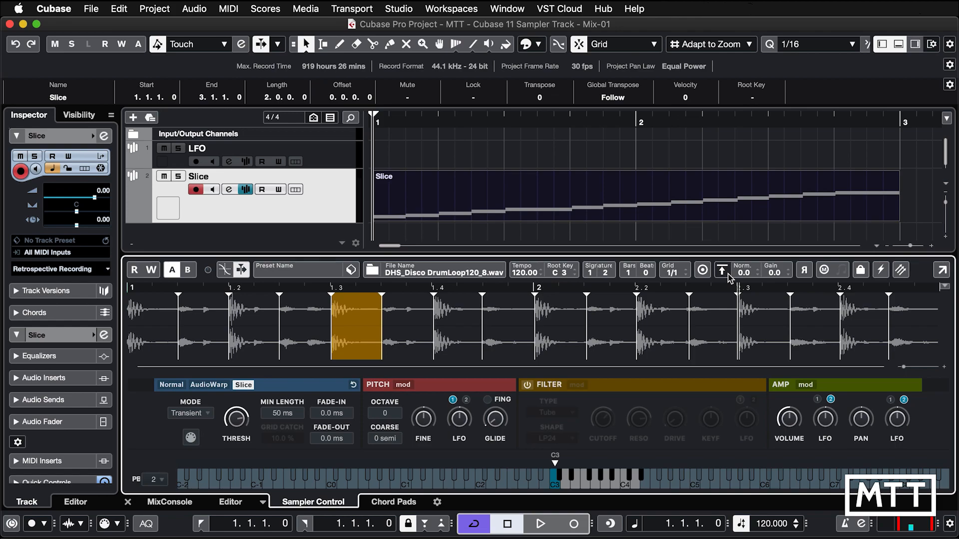
# In Normal mode, lower the drum loop's gain to -8.3 dB and normalize the sample.
pyautogui.click(171, 384)
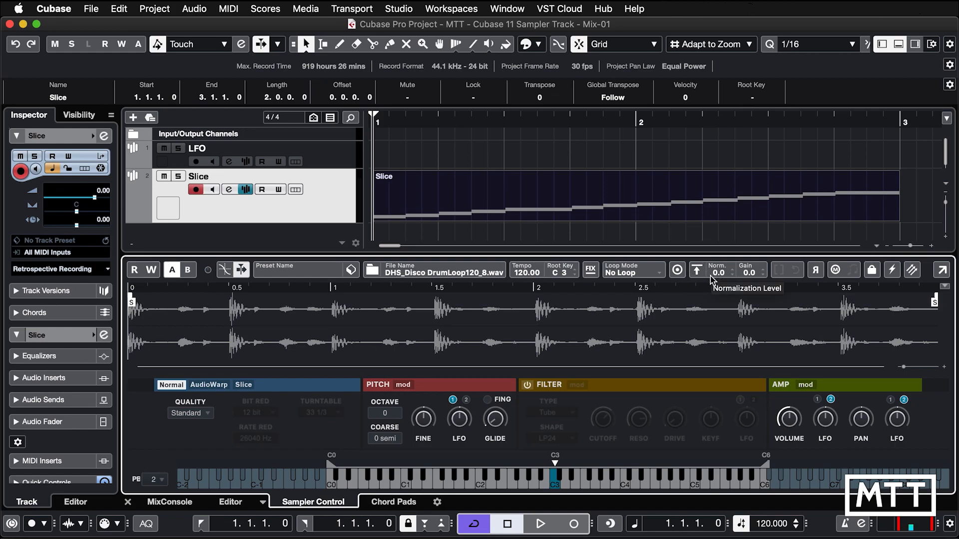
pyautogui.scroll(-2, 750, 276)
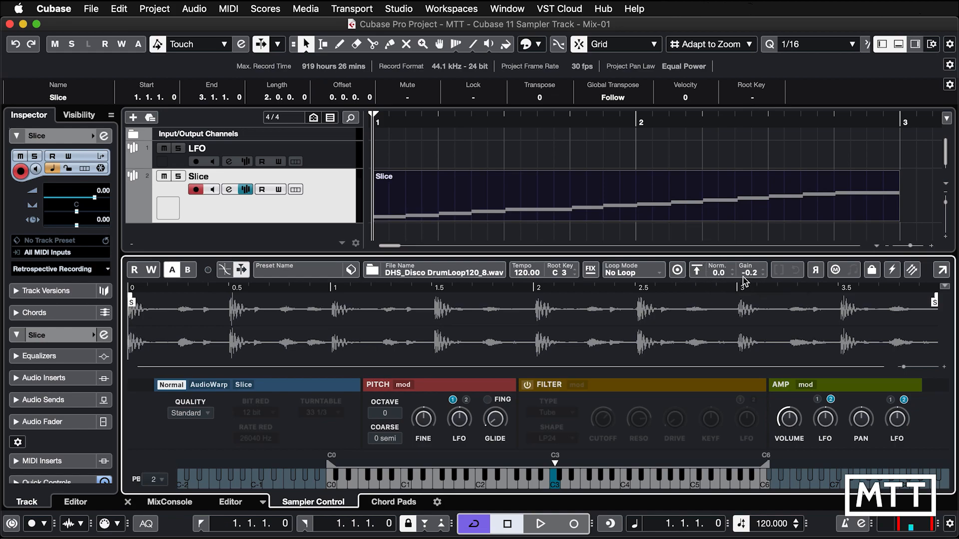
pyautogui.moveTo(725, 278); pyautogui.dragTo(736, 320)
pyautogui.moveTo(751, 274); pyautogui.dragTo(727, 358)
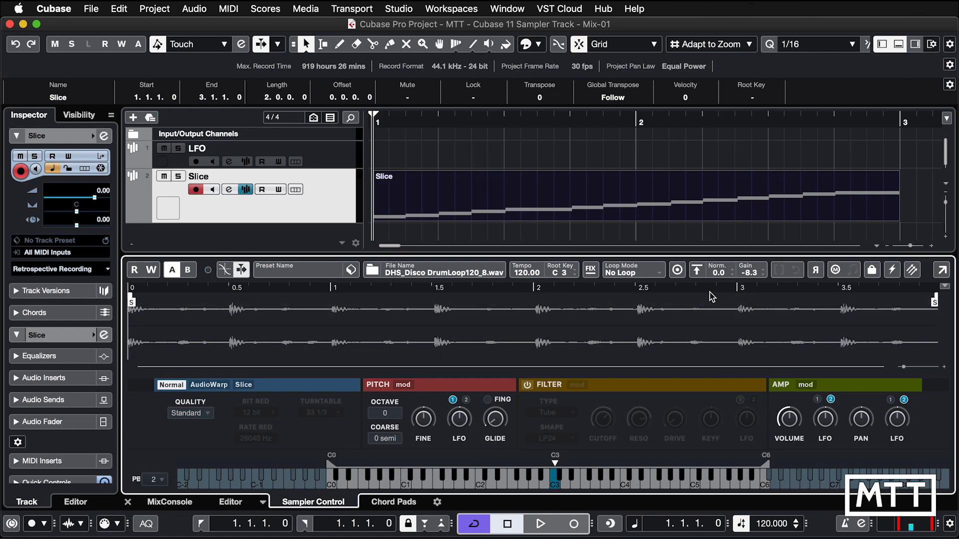
pyautogui.click(697, 272)
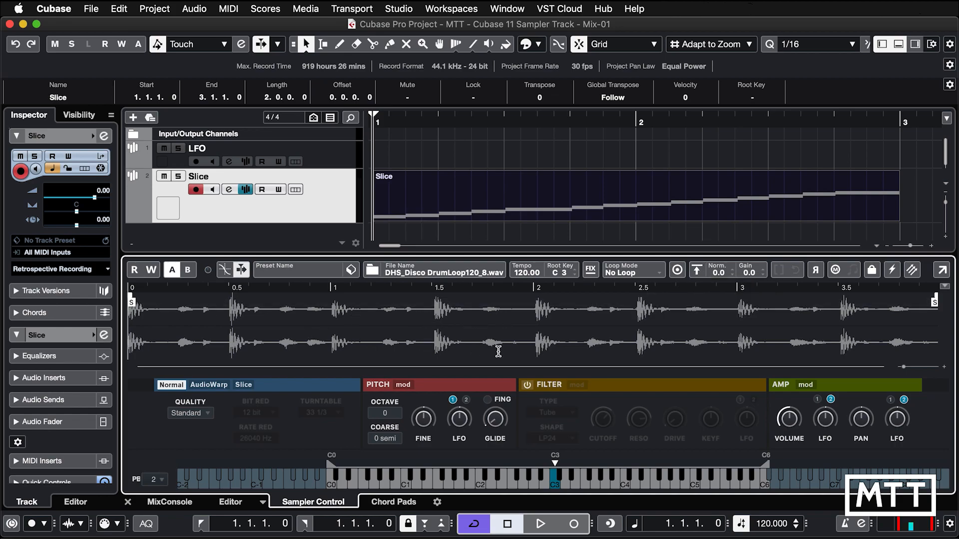
# Select the first two seconds of the drum loop and trim the sample to that range.
pyautogui.moveTo(534, 324); pyautogui.dragTo(108, 319)
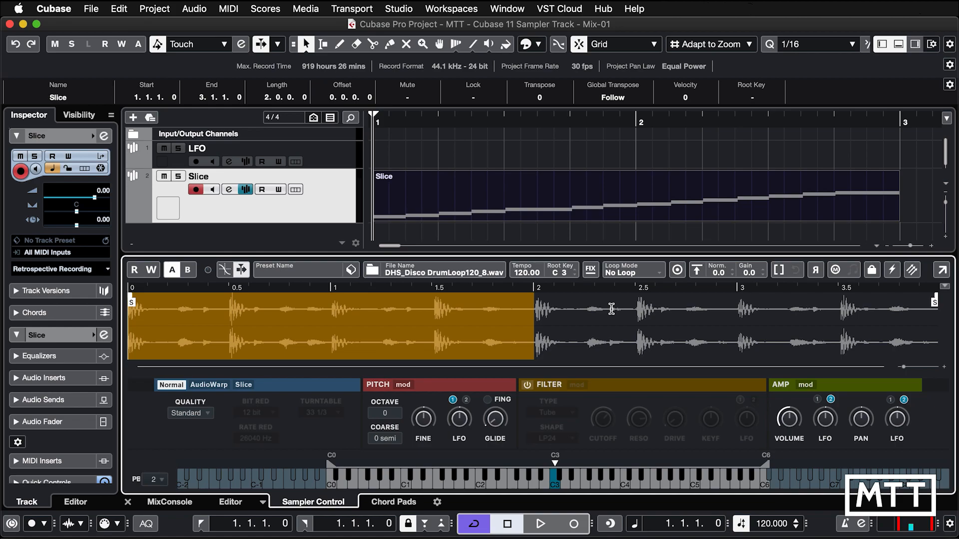
pyautogui.click(536, 325)
pyautogui.moveTo(536, 325); pyautogui.dragTo(128, 325)
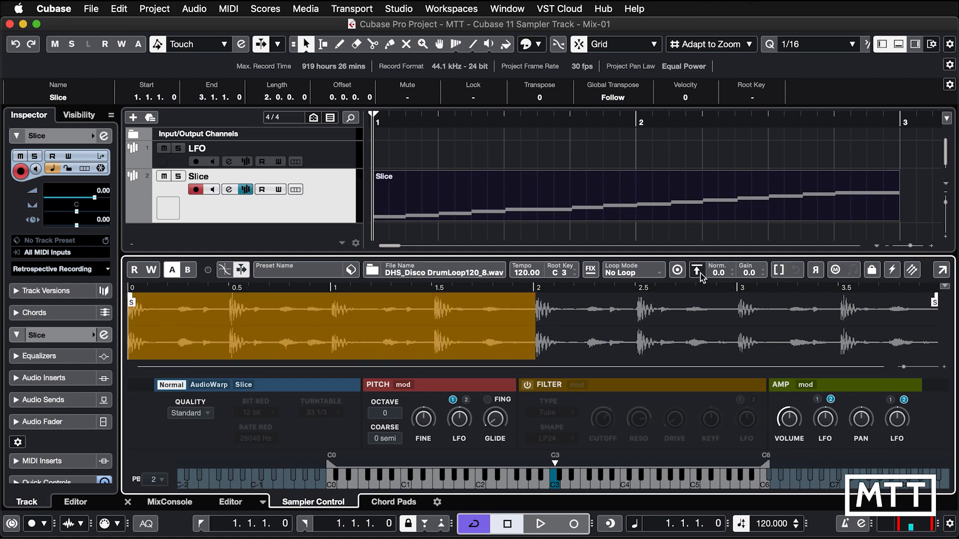
pyautogui.click(778, 271)
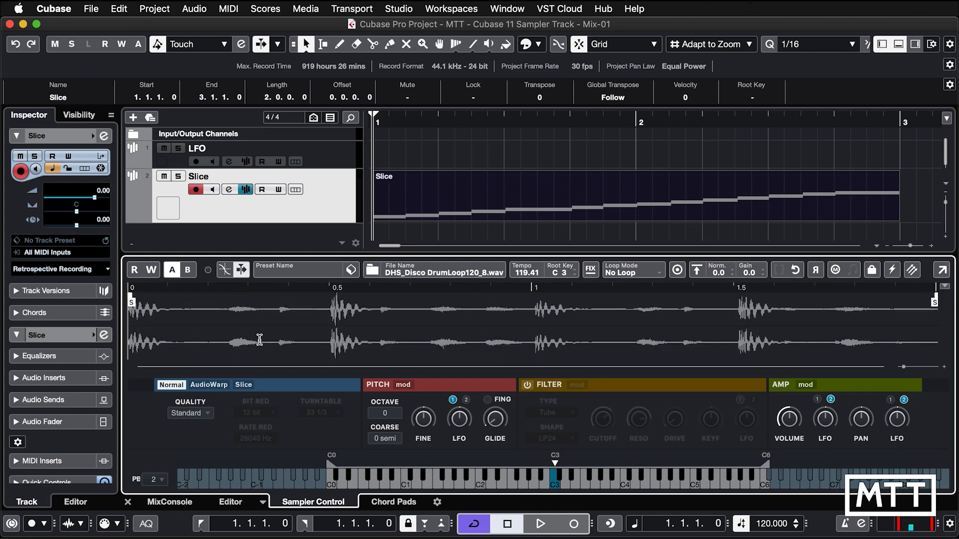
# Revert the sample trim and extend the sample end marker back to the end of the loop.
pyautogui.click(796, 271)
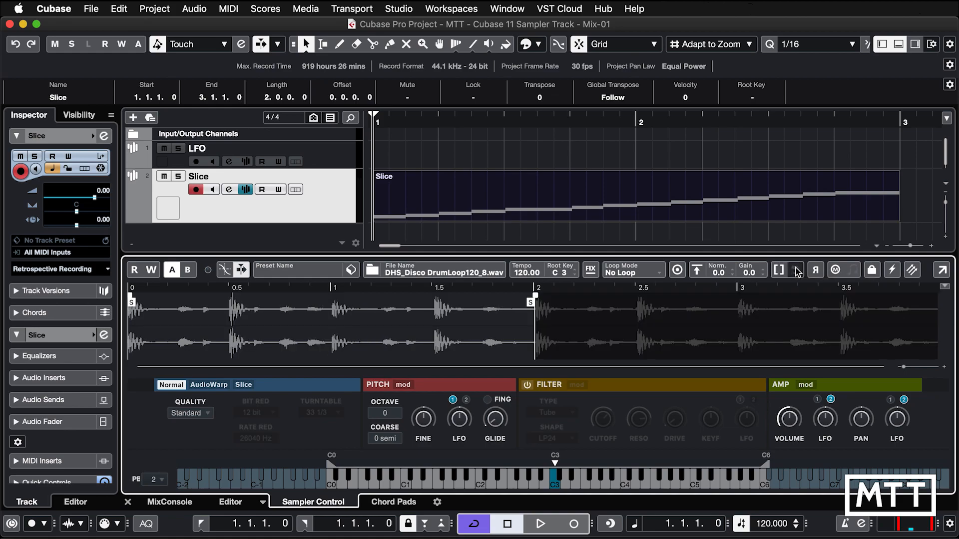
pyautogui.moveTo(535, 310); pyautogui.dragTo(952, 313)
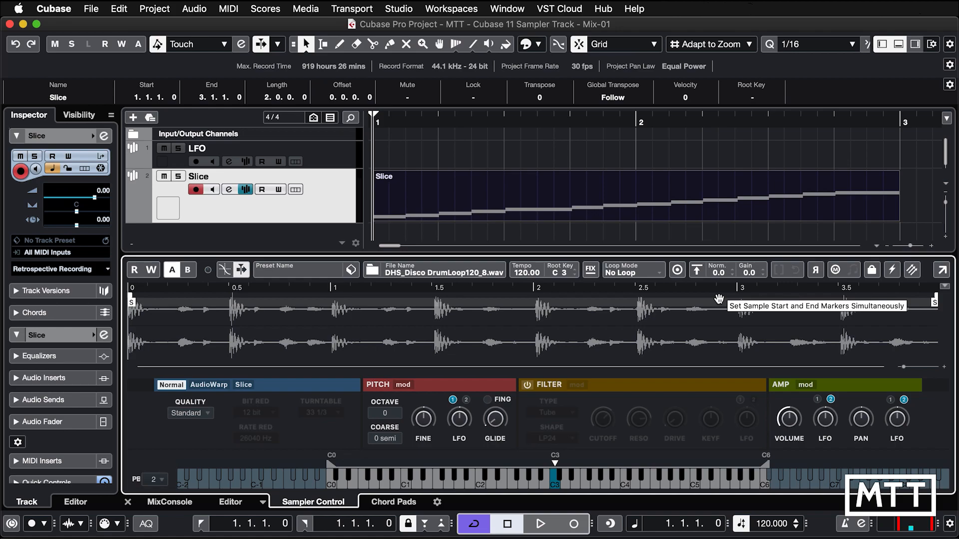
pyautogui.click(403, 385)
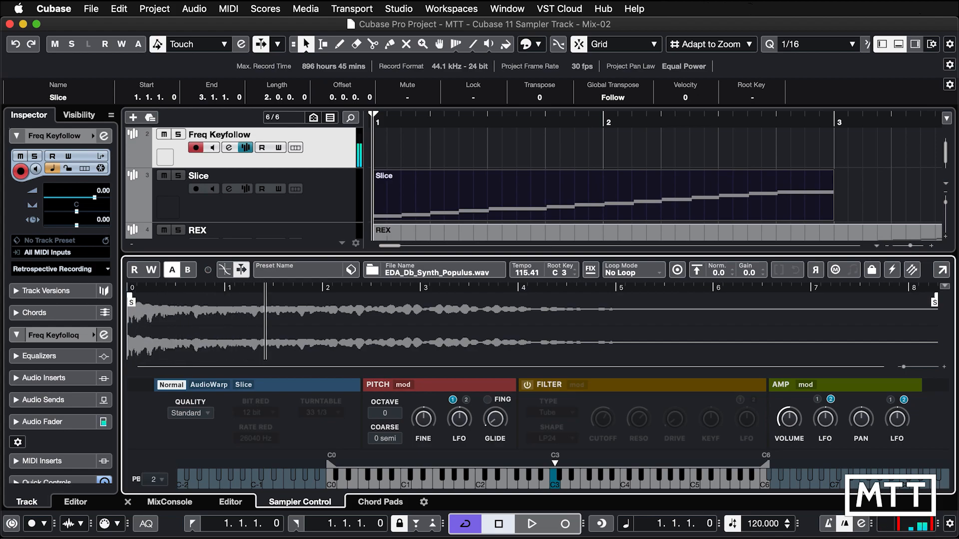
# Turn on the filter for the Freq Keyfollow track's sample and open the track's channel settings.
pyautogui.click(526, 385)
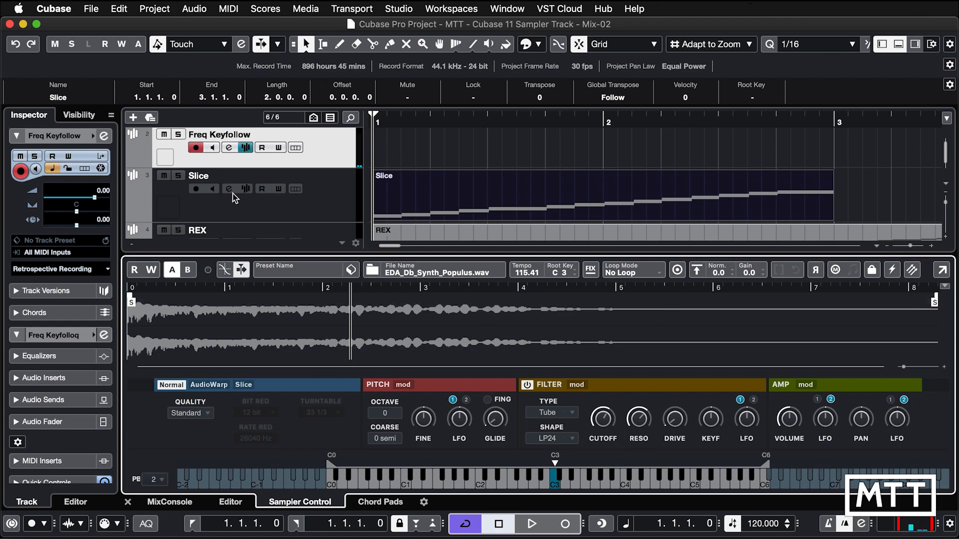
pyautogui.click(229, 148)
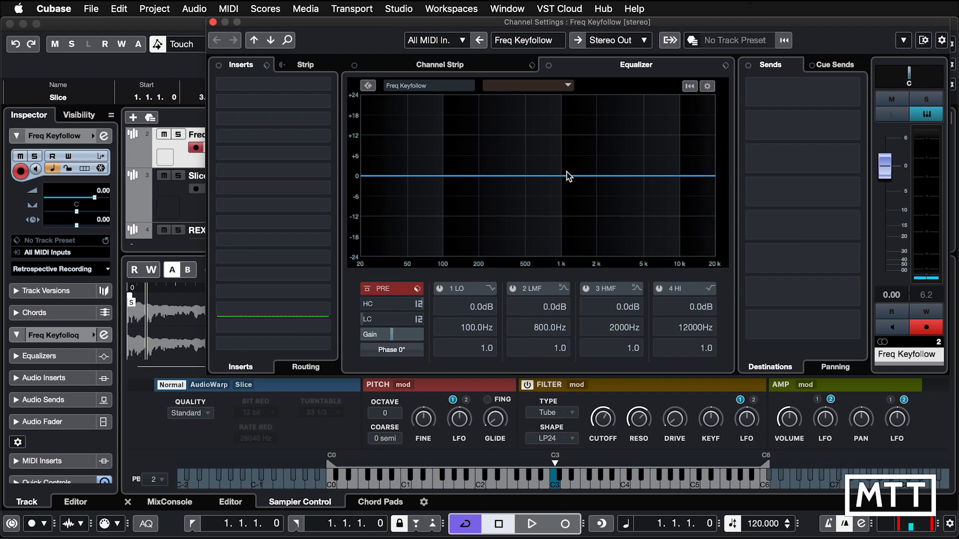
# Set the filter's Cutoff Key Follow to 100 % and audition notes against the equalizer spectrum.
pyautogui.moveTo(716, 440)
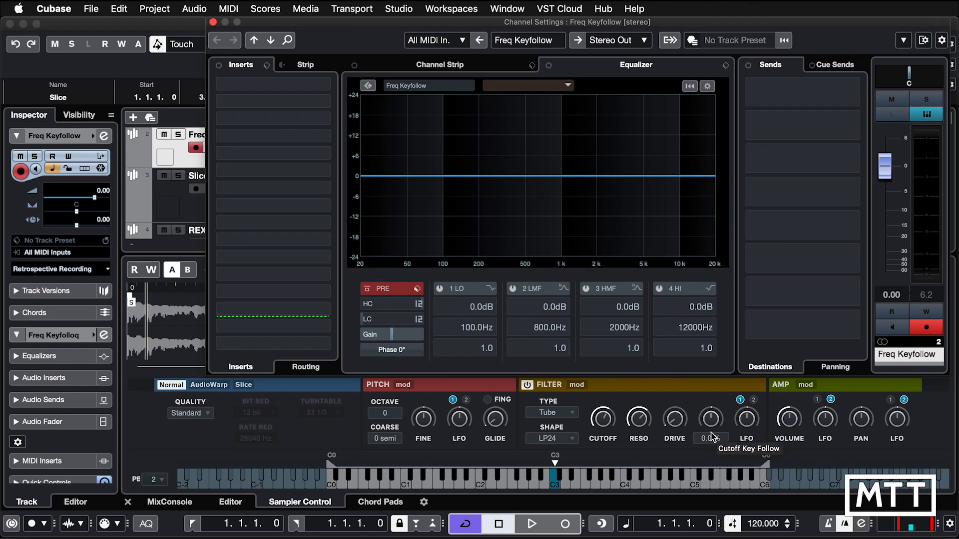
pyautogui.doubleClick(709, 440)
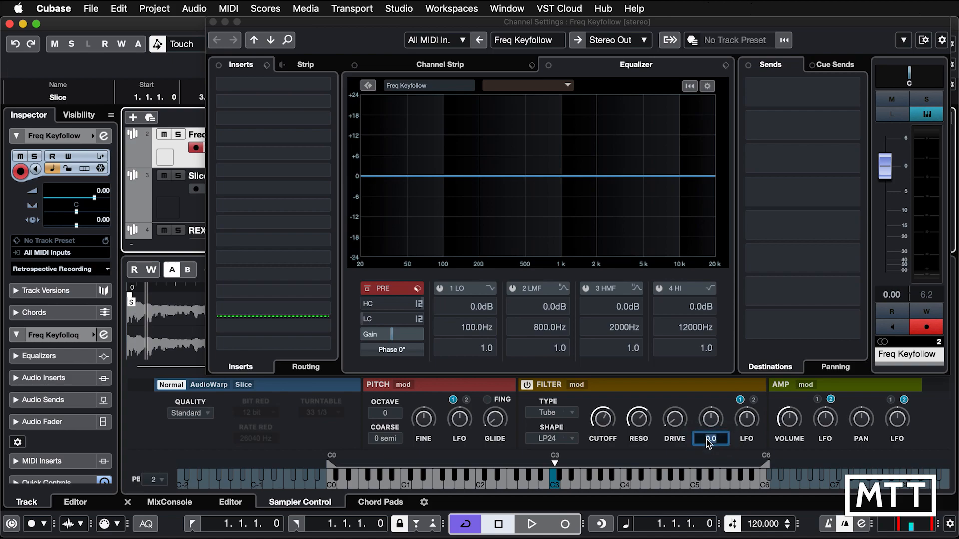
pyautogui.write('100')
pyautogui.press('Return')
pyautogui.moveTo(613, 440)
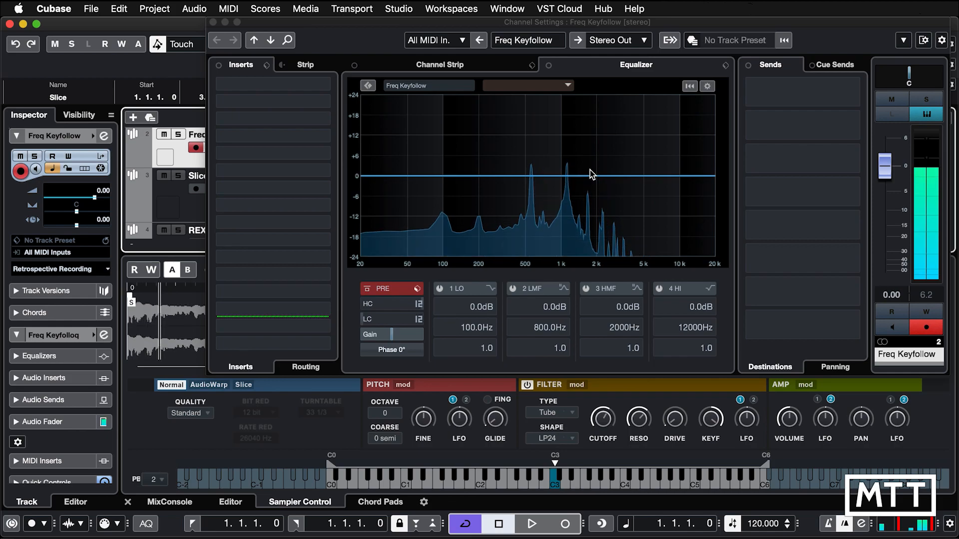
# Turn the filter's Cutoff Key Follow down past zero through -2.0 % into negative values.
pyautogui.moveTo(722, 434)
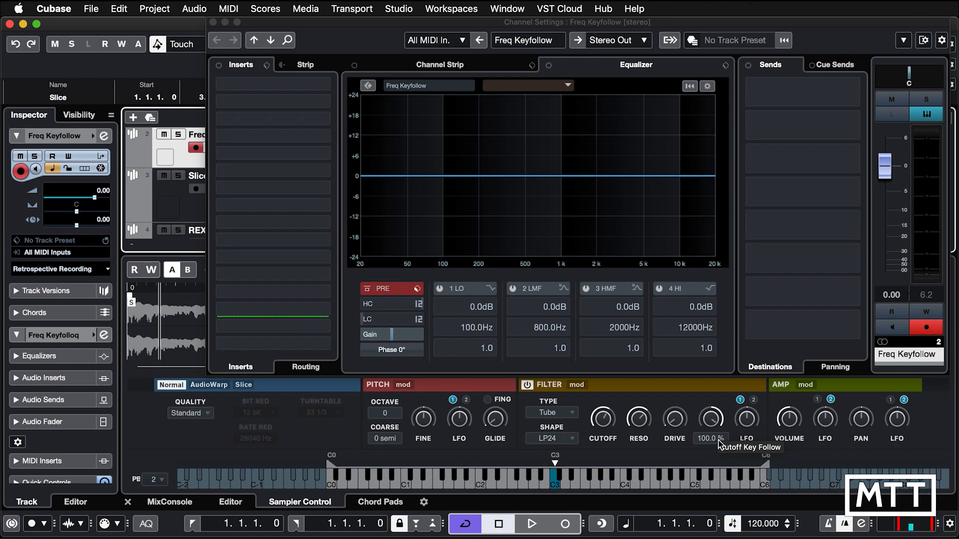
pyautogui.moveTo(710, 419); pyautogui.dragTo(711, 455)
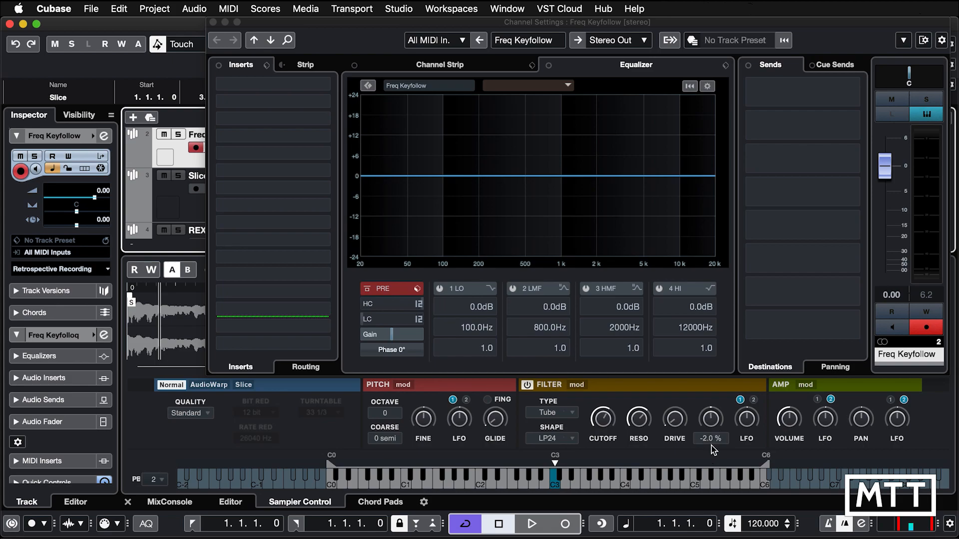
pyautogui.moveTo(714, 512); pyautogui.dragTo(716, 519)
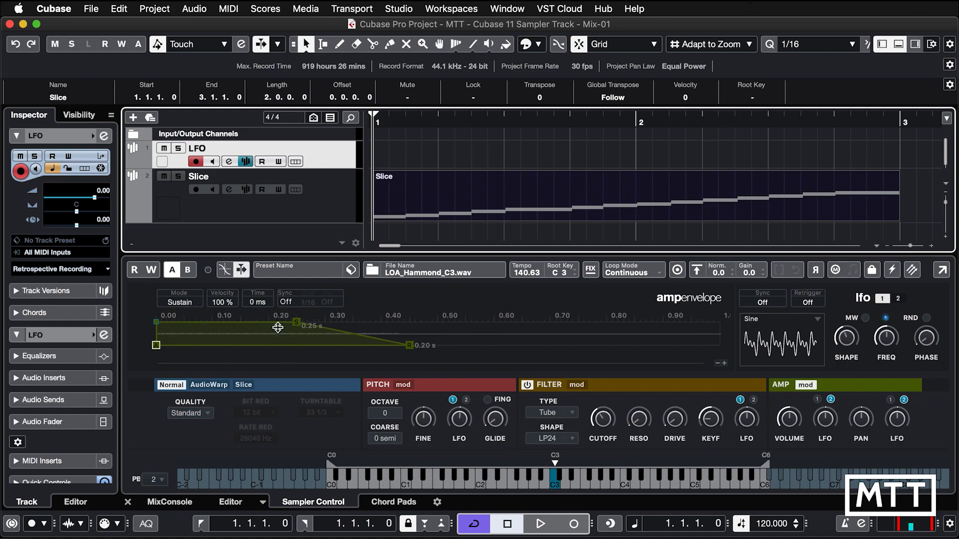
# Turn on tempo sync for the LFO track's amp envelope with a 1/16 grid.
pyautogui.click(286, 302)
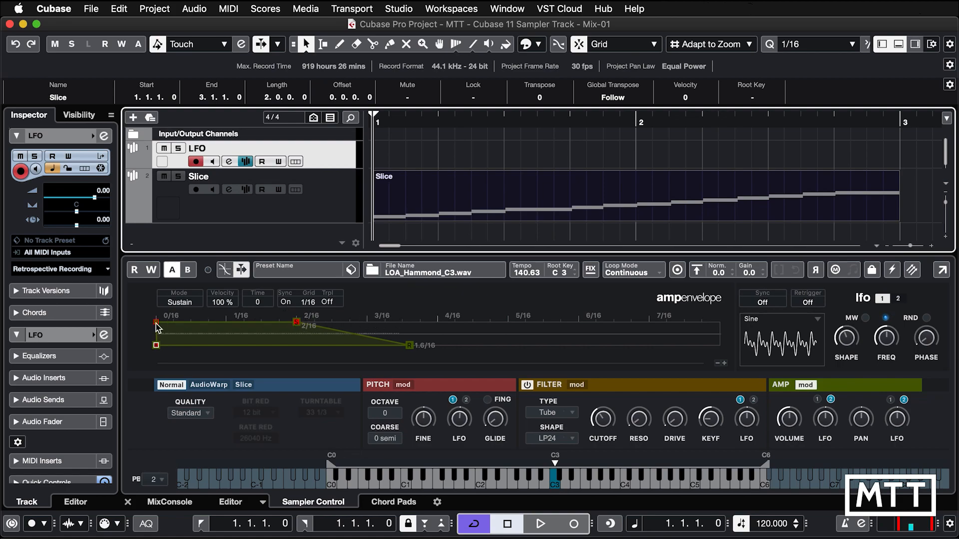
pyautogui.click(310, 303)
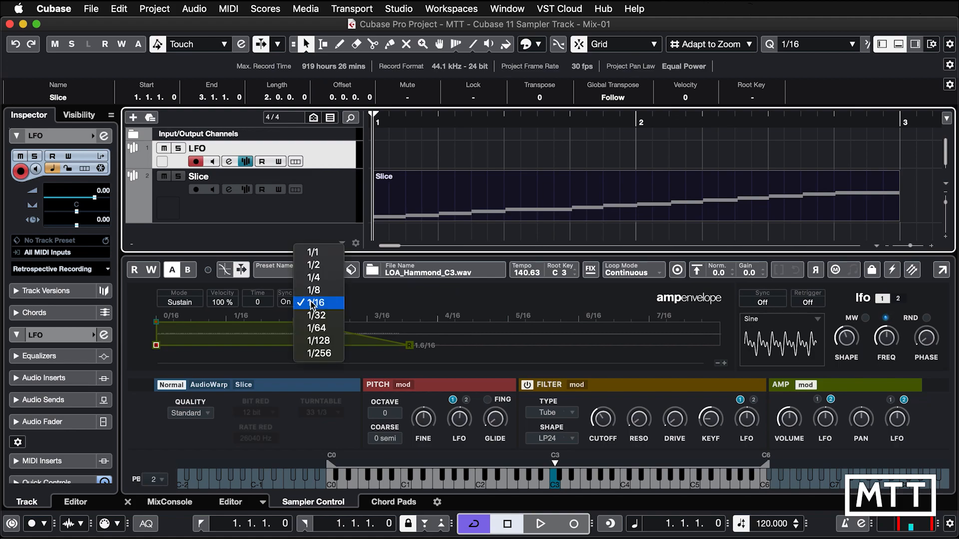
pyautogui.click(319, 307)
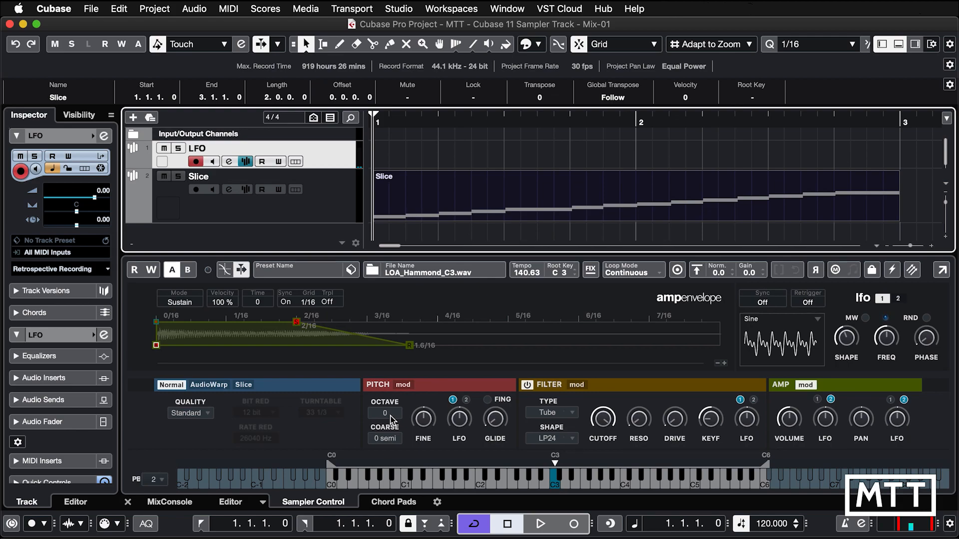
# Audition the Hammond sample with its pitch octave raised and lowered, return it to 0, and lower it to -4.
pyautogui.scroll(1, 392, 421)
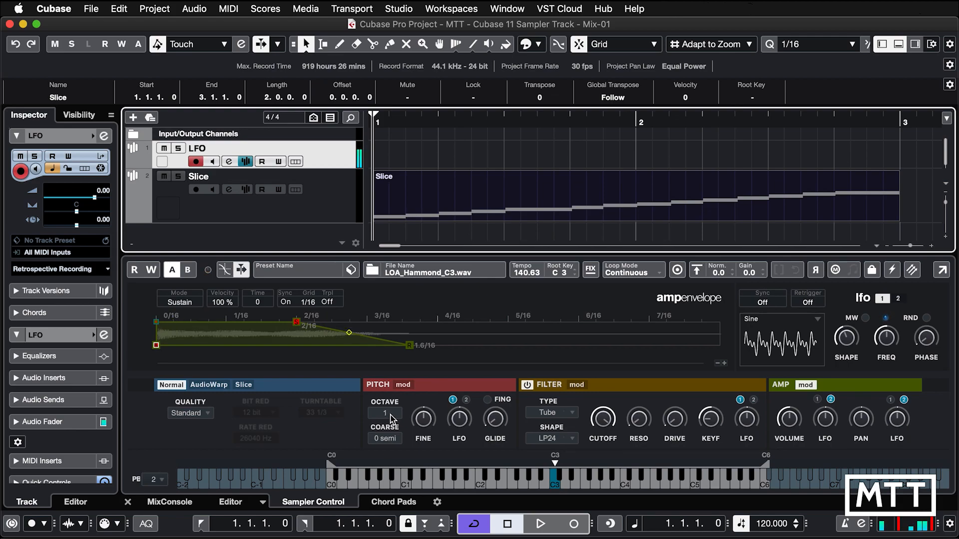
pyautogui.scroll(3, 390, 414)
pyautogui.scroll(-7, 391, 410)
pyautogui.scroll(2, 388, 421)
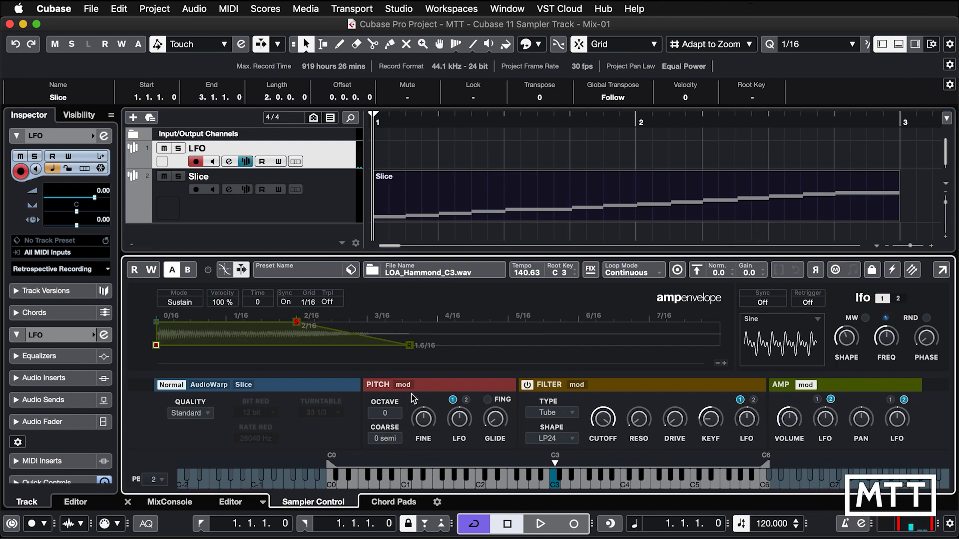
pyautogui.scroll(-3, 391, 413)
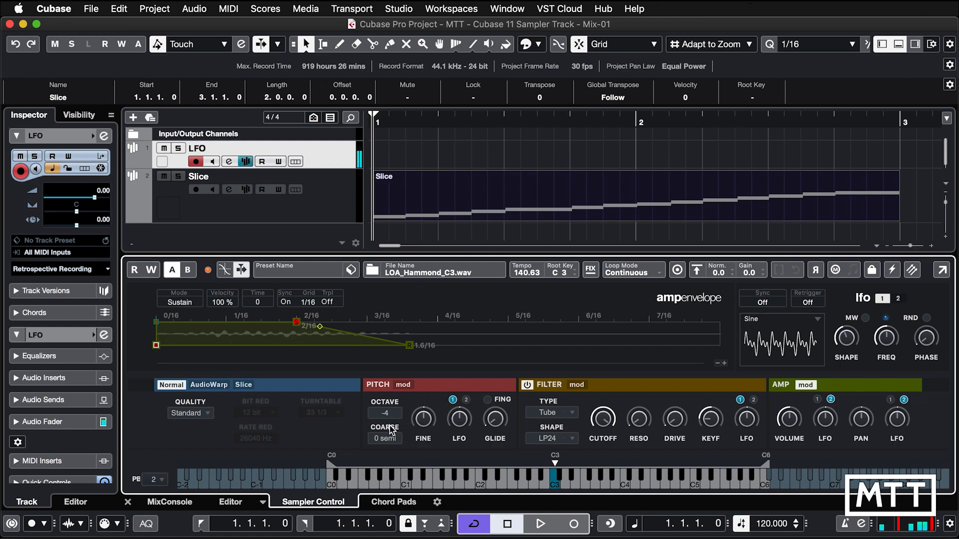
# Raise the Hammond sample's pitch octave to 3 and return it to 0.
pyautogui.scroll(6, 391, 415)
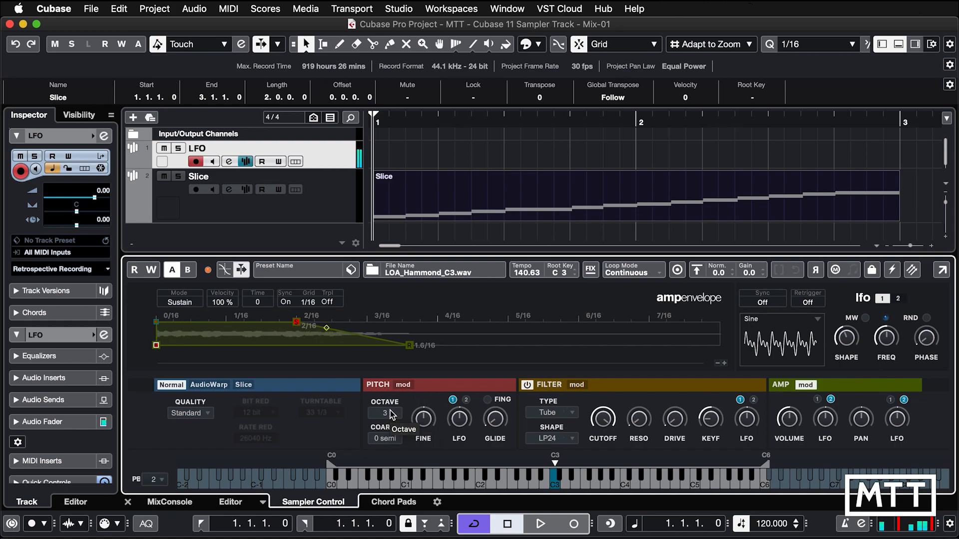
pyautogui.scroll(-1, 390, 414)
pyautogui.scroll(-1, 391, 414)
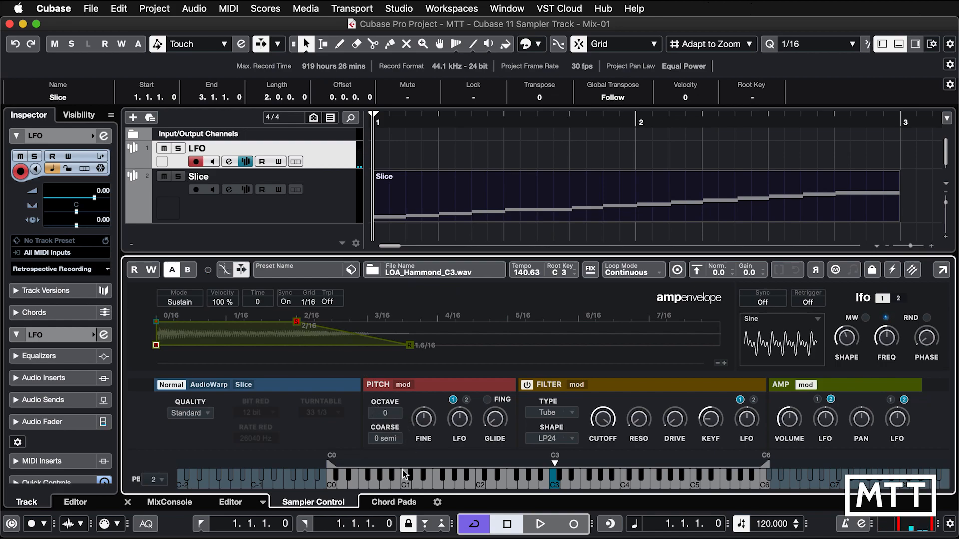
# Set the sampler's pitch bend range to 24.
pyautogui.click(164, 478)
pyautogui.scroll(-8, 169, 508)
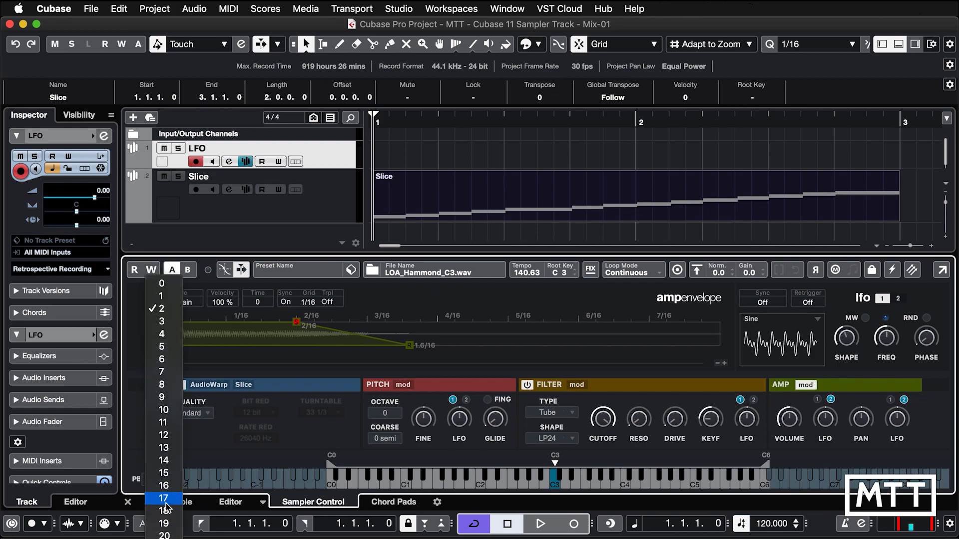
pyautogui.click(164, 538)
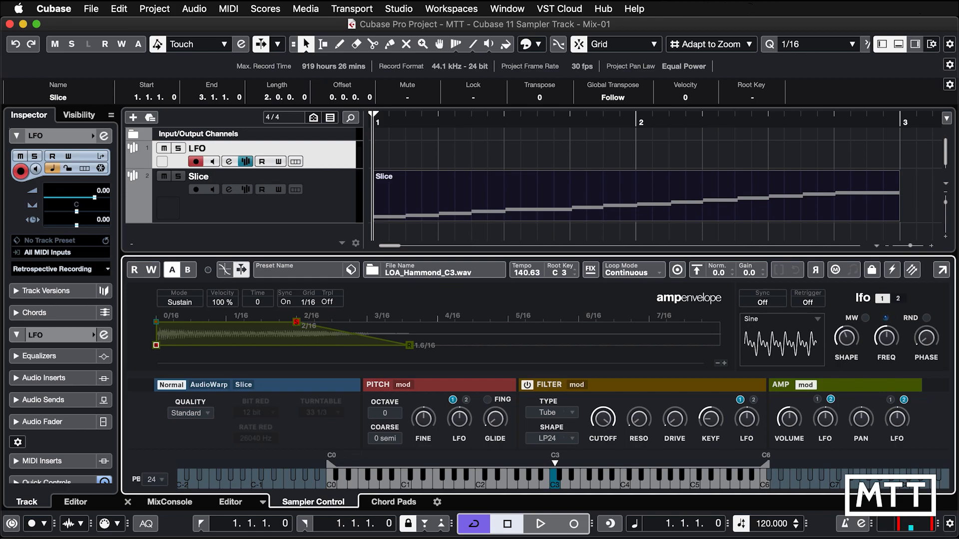
# Switch the sample playback quality to Vintage and set its bit reduction to 8 bit.
pyautogui.click(204, 414)
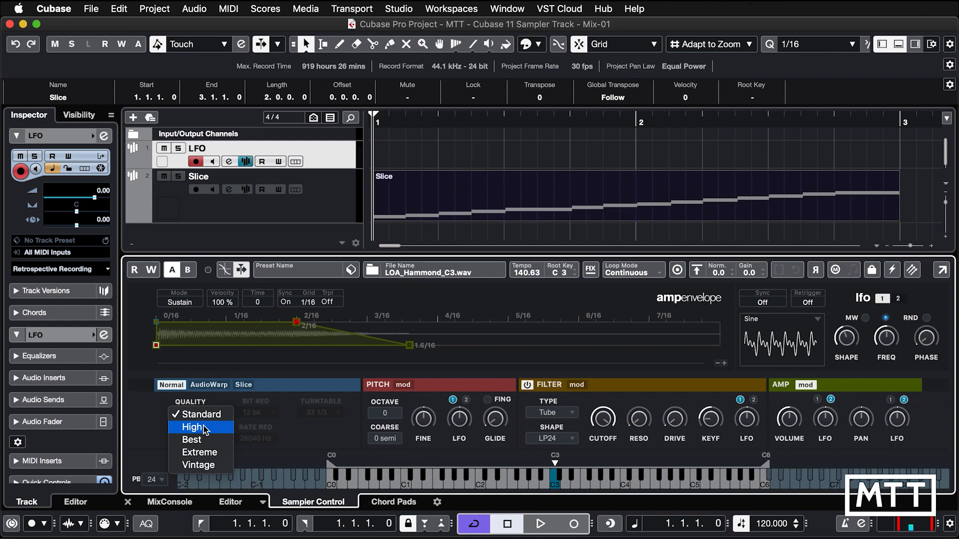
pyautogui.click(208, 464)
pyautogui.click(267, 413)
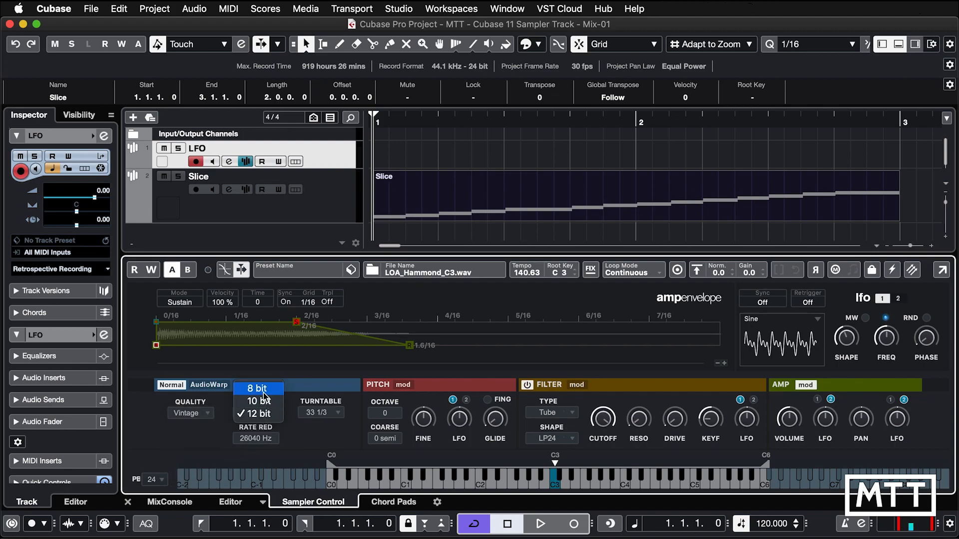
pyautogui.click(263, 392)
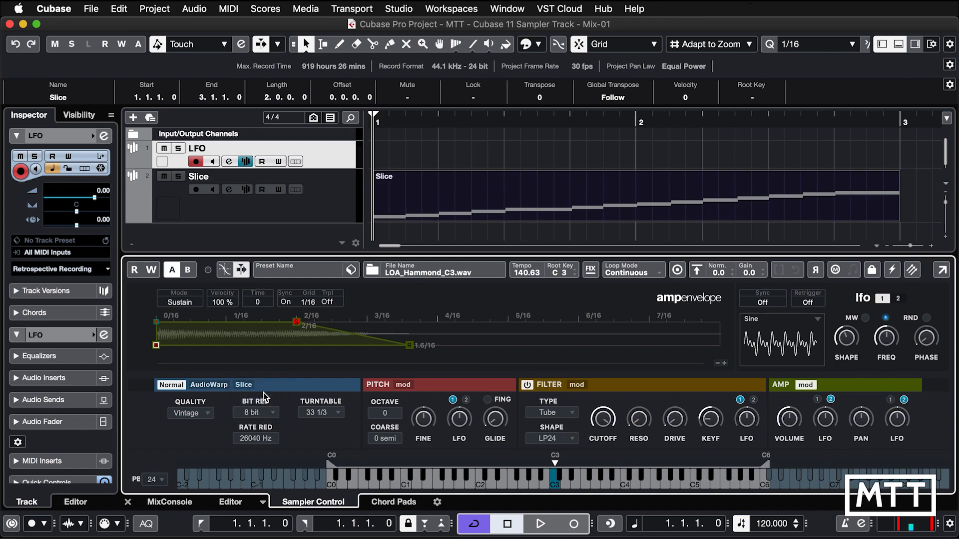
# Set the Vintage rate reduction to 11000 Hz and lower it further to 8000 Hz.
pyautogui.click(249, 438)
pyautogui.write('11000')
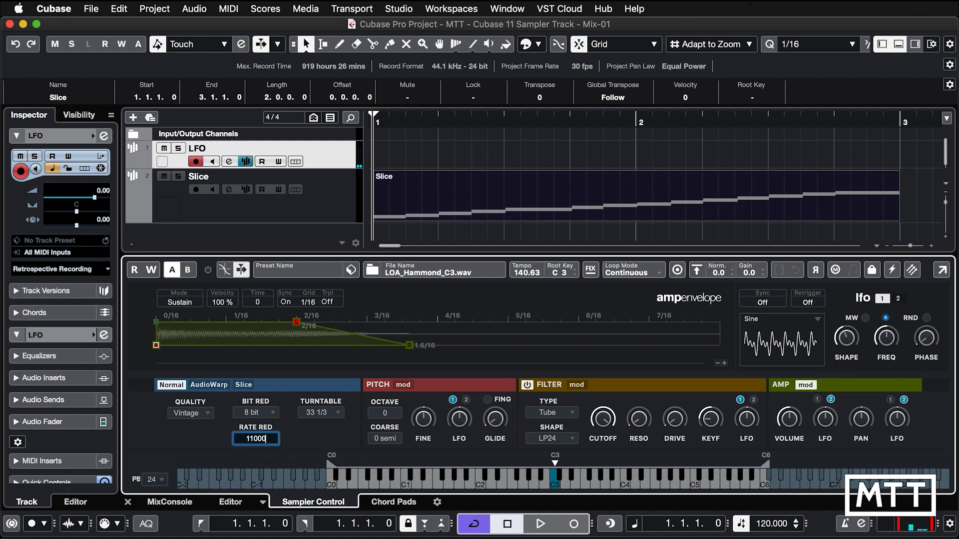
pyautogui.press('Return')
pyautogui.click(247, 436)
pyautogui.write('5000')
pyautogui.press('Return')
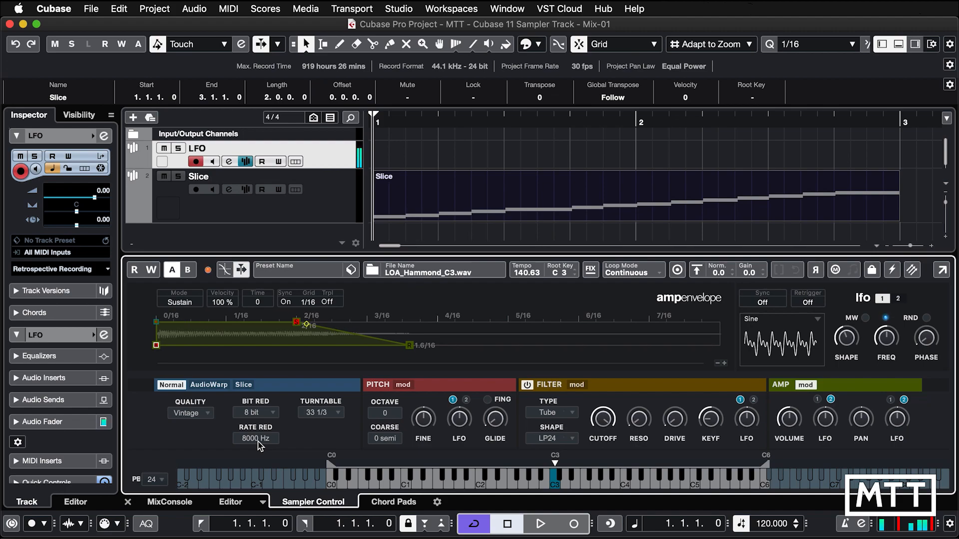
# Try the vintage turntable speed at 45 and raise it to 78.
pyautogui.click(321, 416)
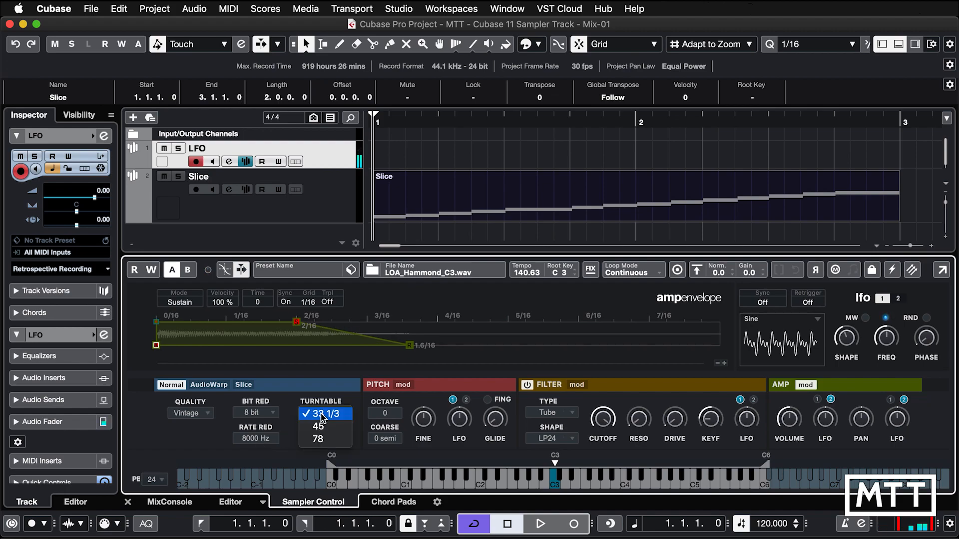
pyautogui.click(322, 427)
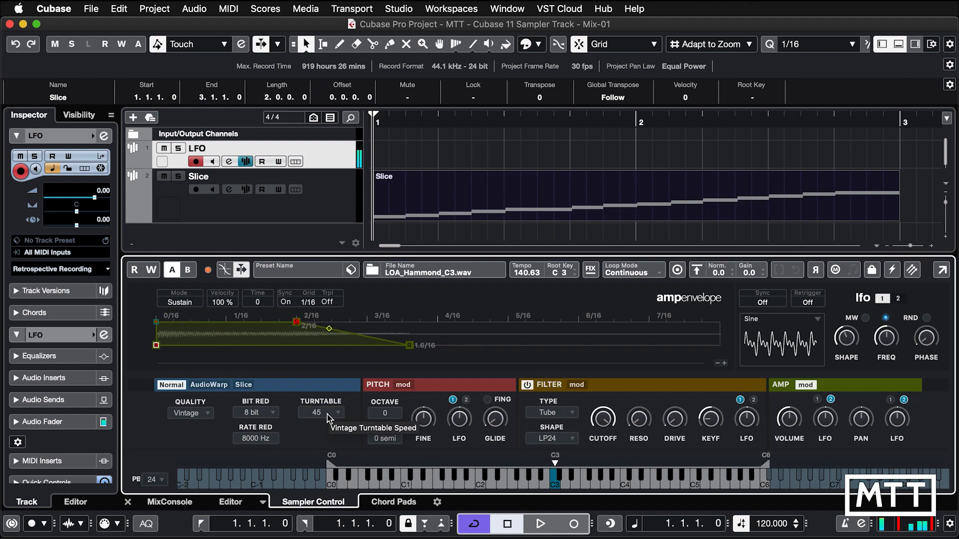
pyautogui.click(328, 415)
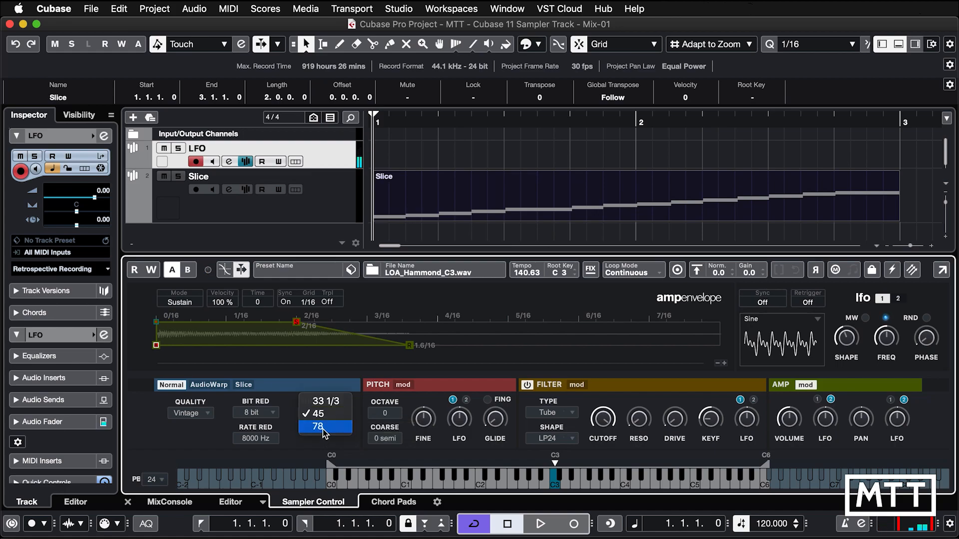
pyautogui.click(323, 427)
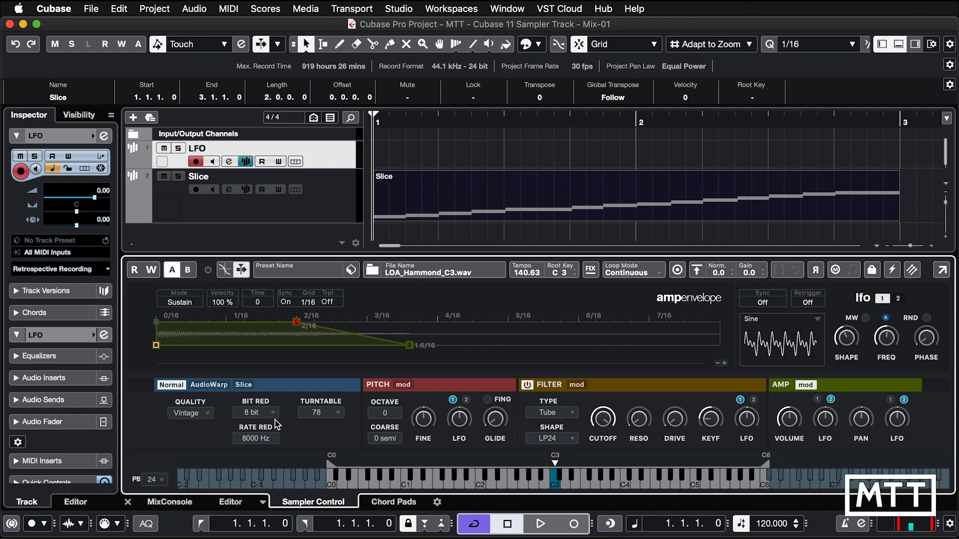
# Add a new sampler track named REX below the Slice track.
pyautogui.click(292, 212)
pyautogui.rightClick(291, 234)
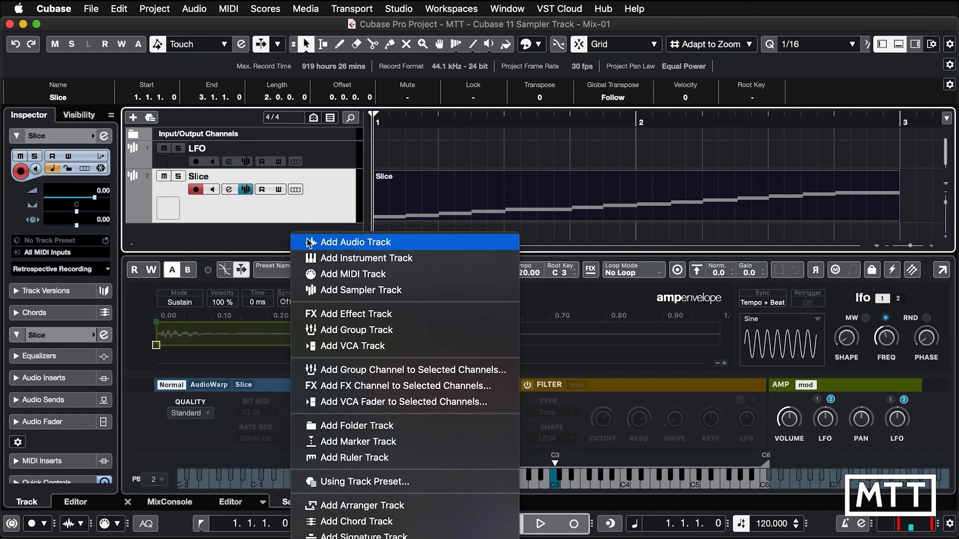
pyautogui.click(325, 289)
pyautogui.click(520, 219)
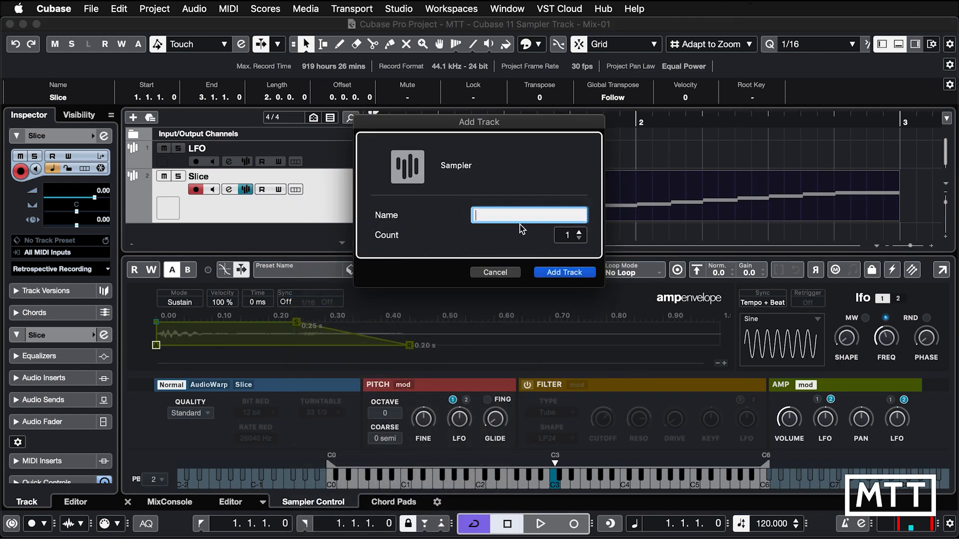
pyautogui.write('REX')
pyautogui.press('Return')
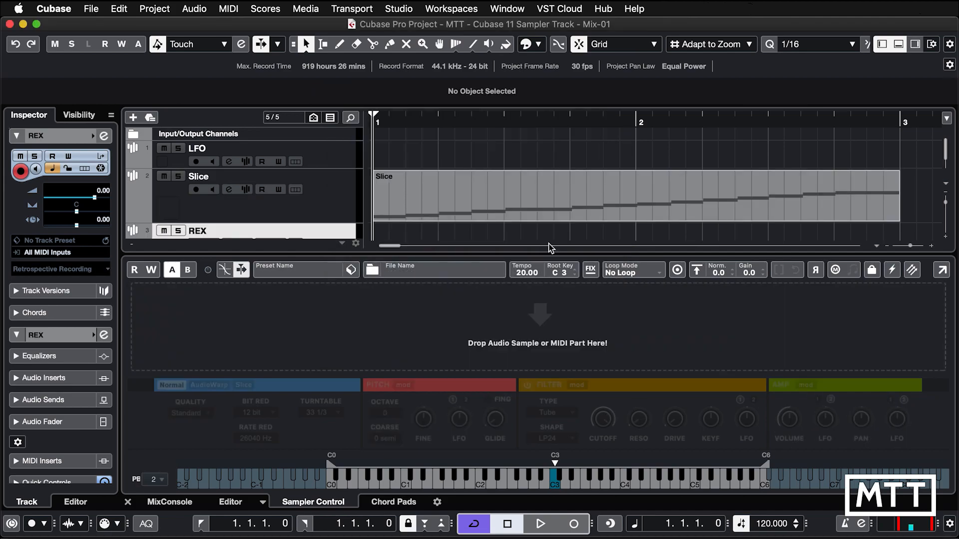
# Load 4 Bar Full.rx2 from the Downloads folder into the REX track's sampler and audition its slices.
pyautogui.click(372, 269)
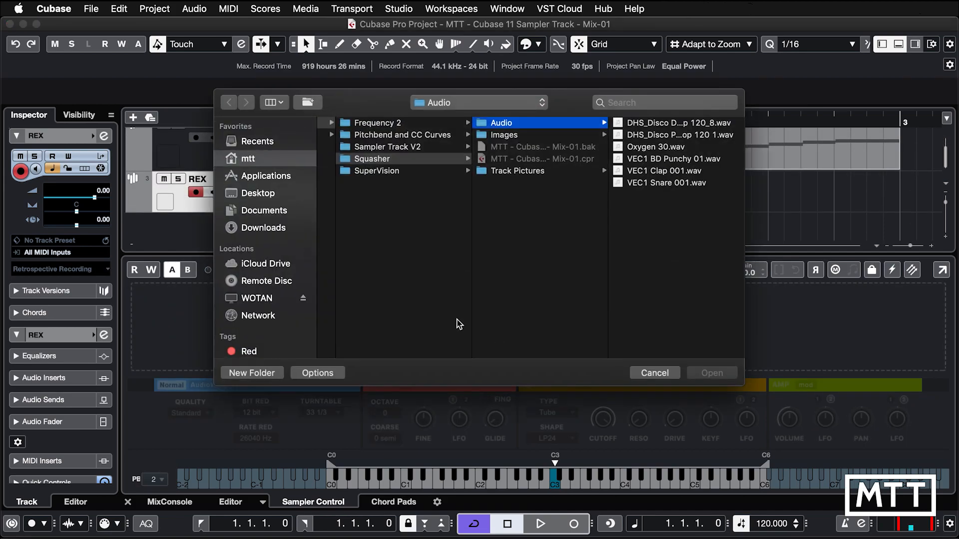
pyautogui.click(263, 228)
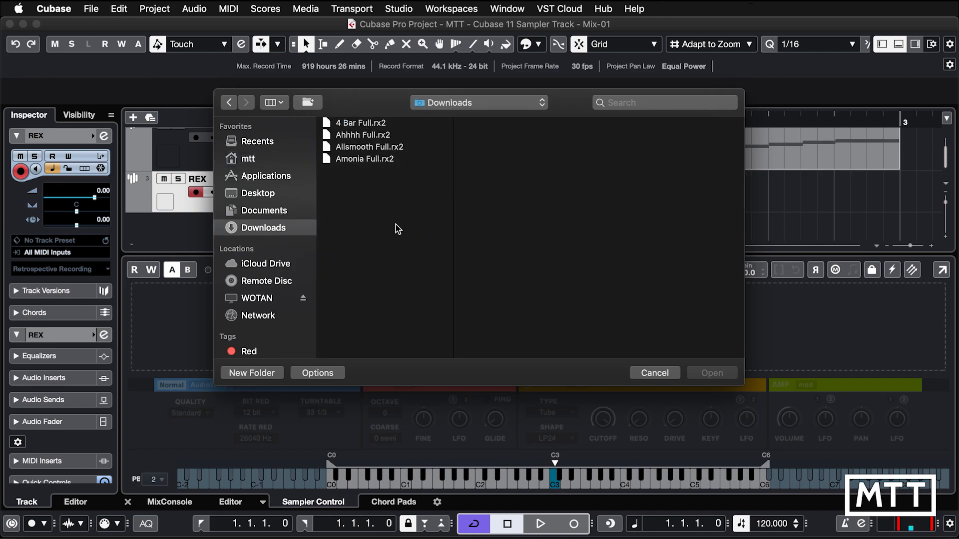
pyautogui.doubleClick(350, 124)
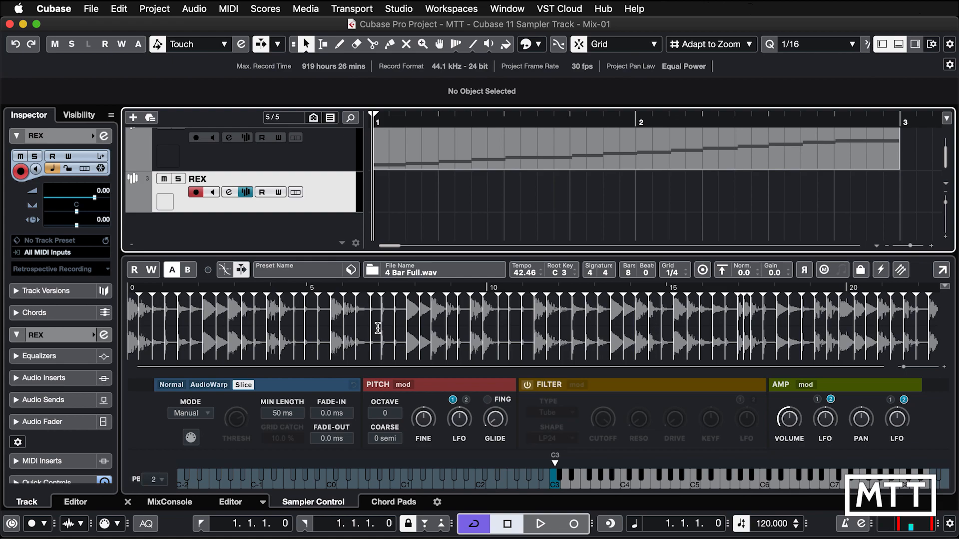
pyautogui.click(555, 486)
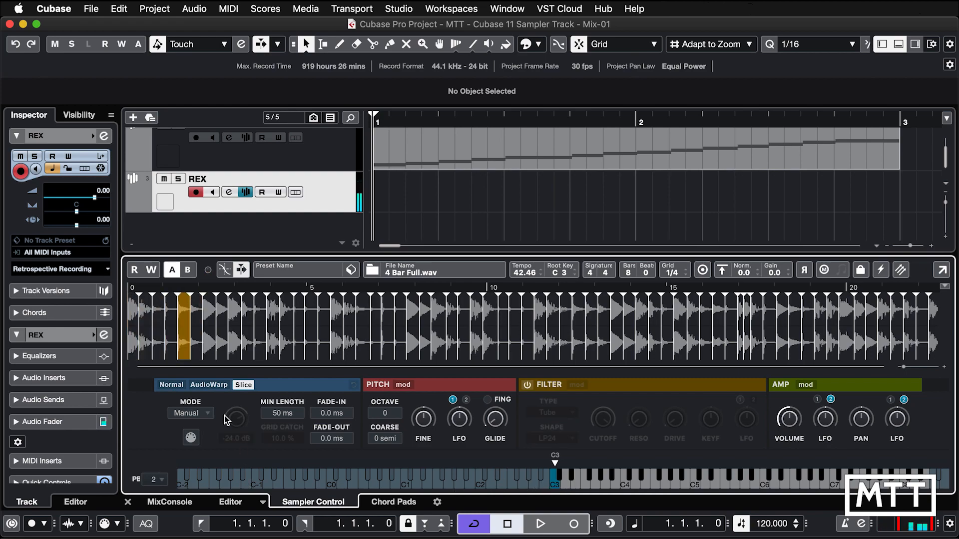
# Place the slices' MIDI phrase on the REX track at bar 1 and play it back with the track soloed.
pyautogui.moveTo(191, 437); pyautogui.dragTo(376, 194)
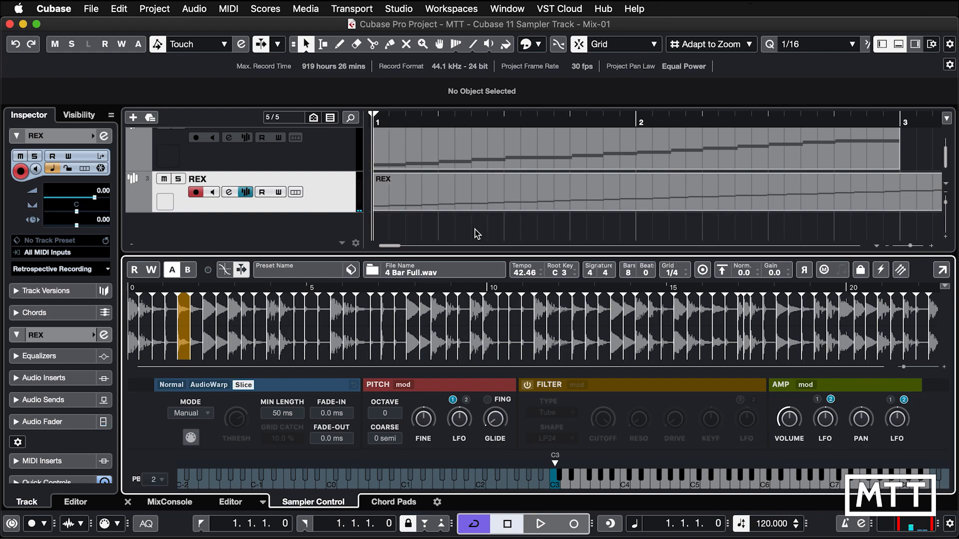
pyautogui.click(179, 179)
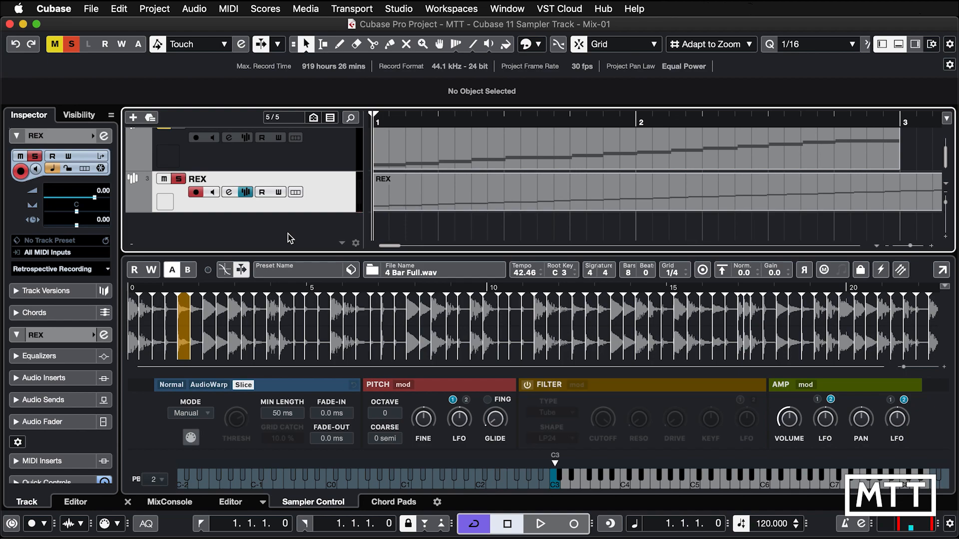
pyautogui.press('space')
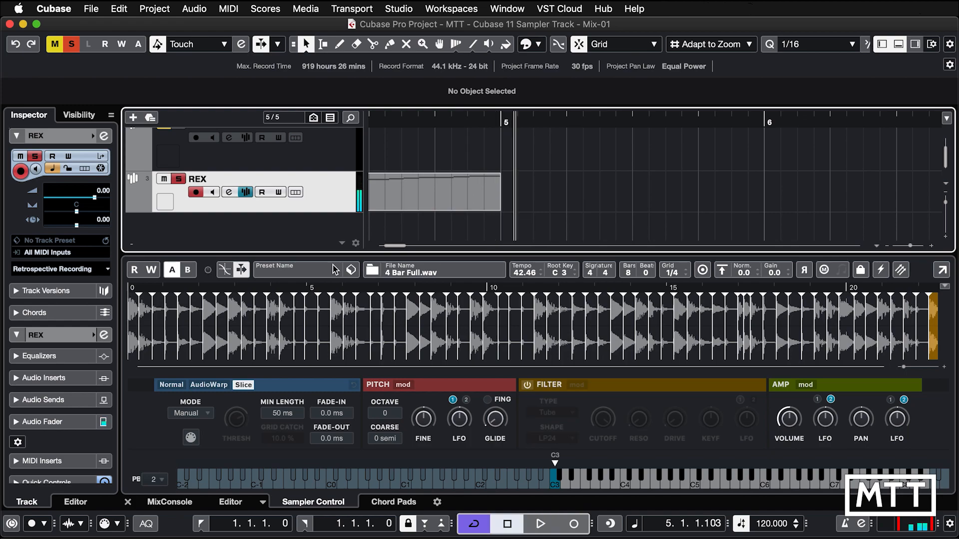
# Make the muted LFO and Slice tracks audible alongside the soloed REX track.
pyautogui.scroll(3, 628, 187)
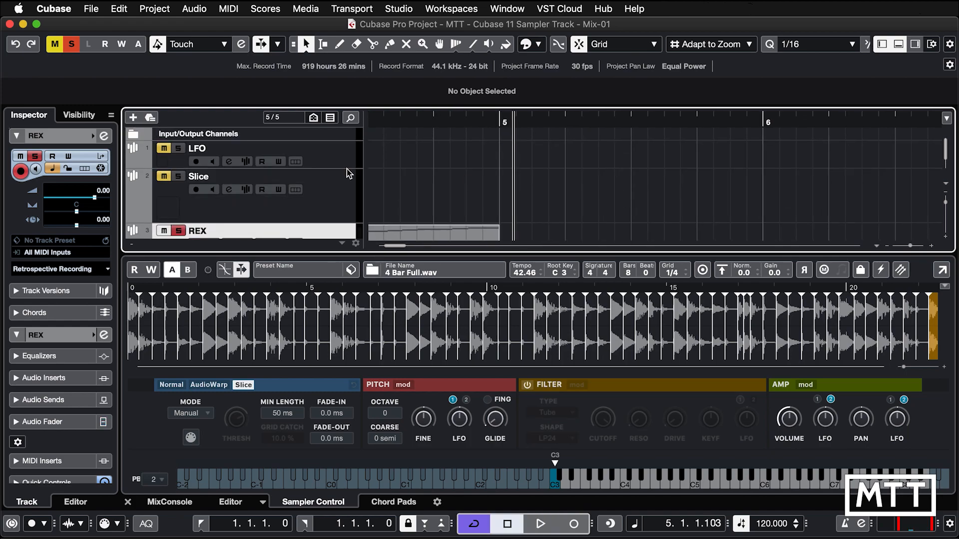
pyautogui.click(164, 149)
pyautogui.click(165, 176)
# Lock the LFO track's sampler parameter settings, and replace its sample with LOA_Rhodes_A1.wav from the LOA_SOUNDS_AND_FX folder and audition it.
pyautogui.click(353, 156)
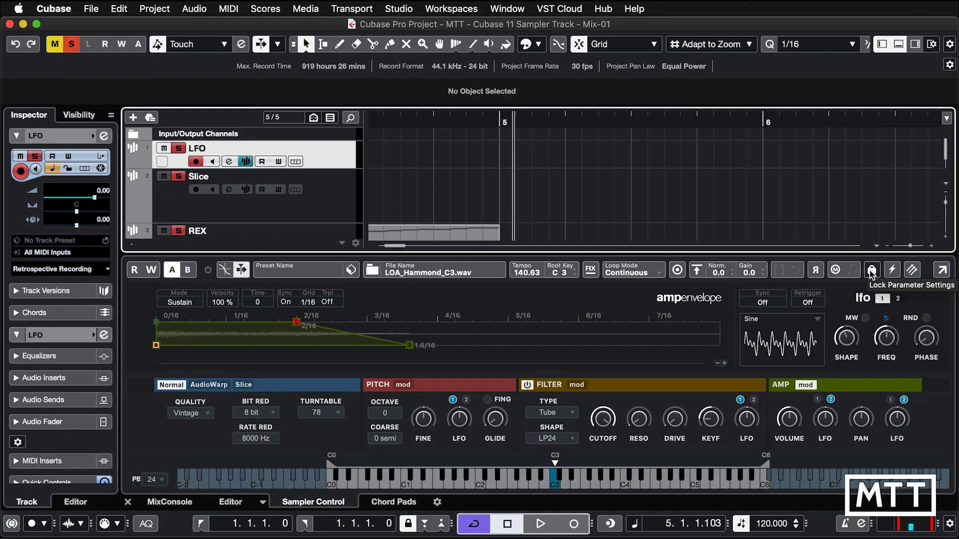
pyautogui.click(872, 271)
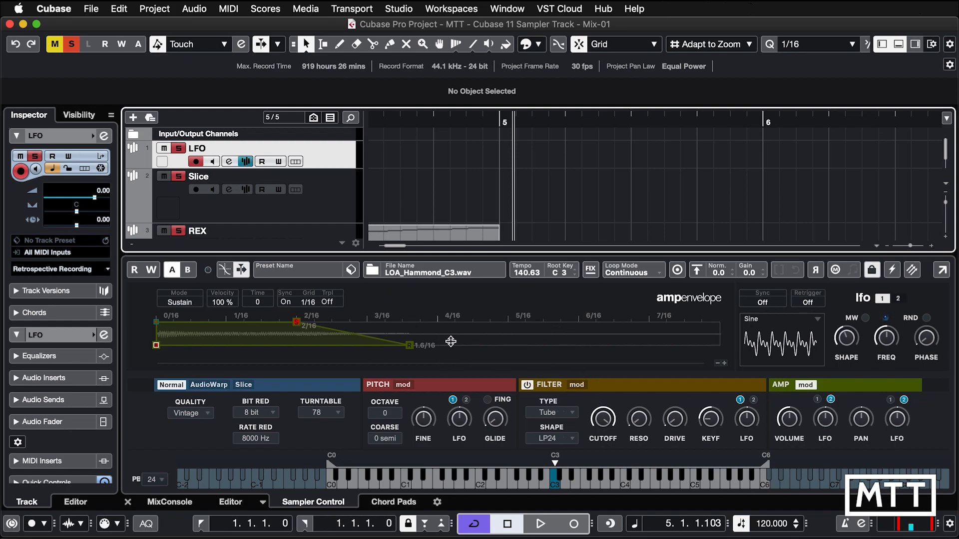
pyautogui.click(371, 271)
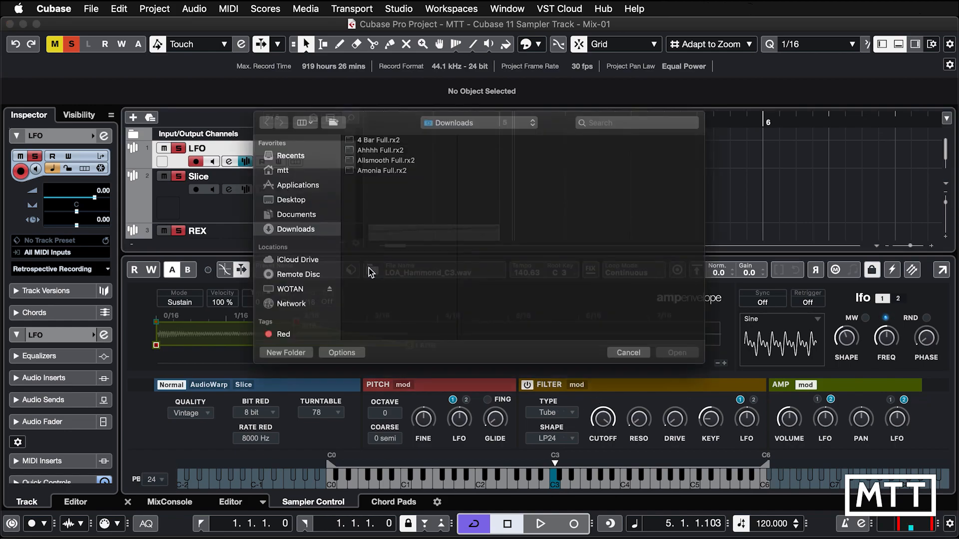
pyautogui.click(450, 259)
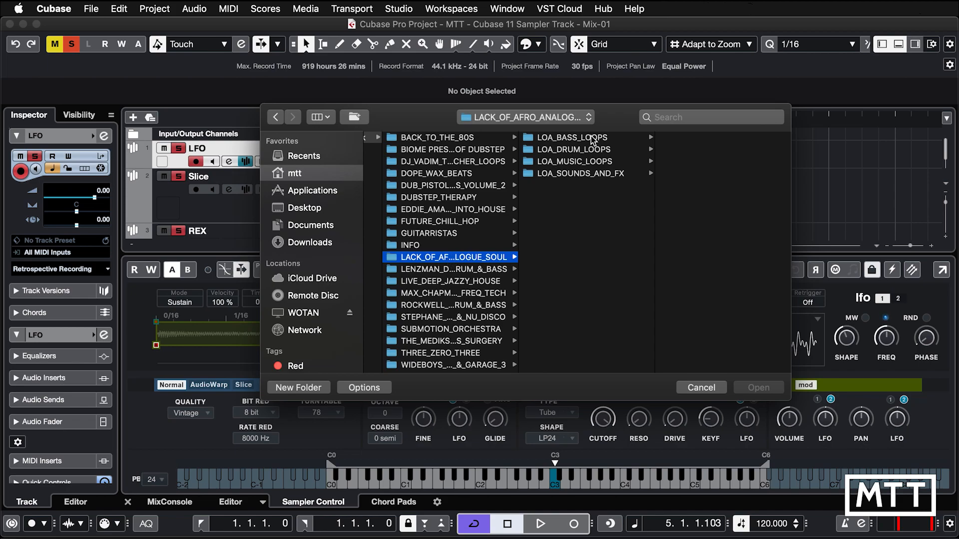
pyautogui.click(594, 173)
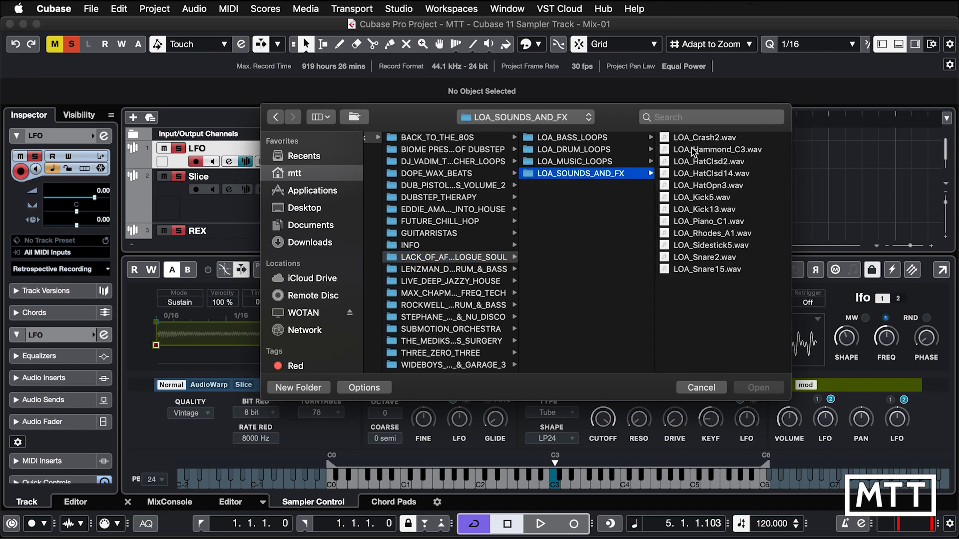
pyautogui.click(705, 232)
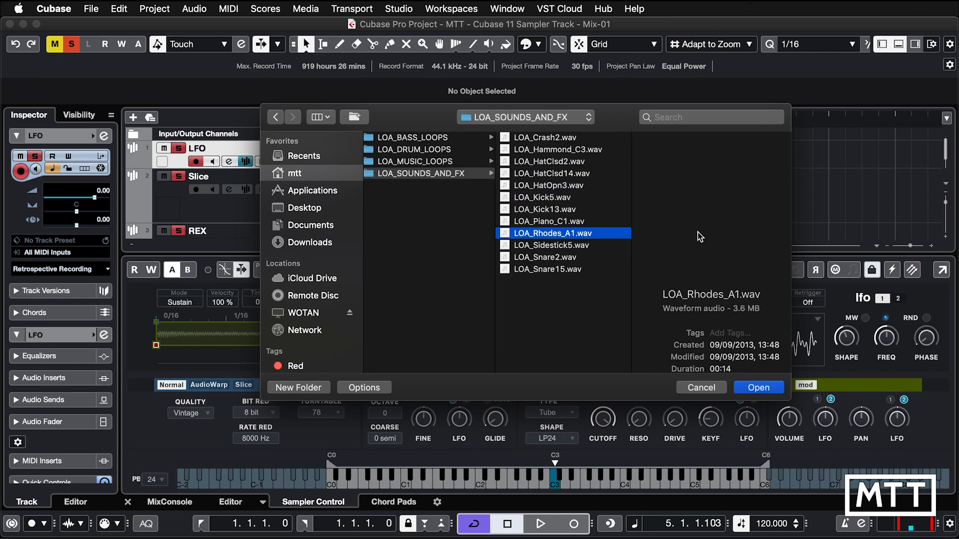
pyautogui.click(760, 393)
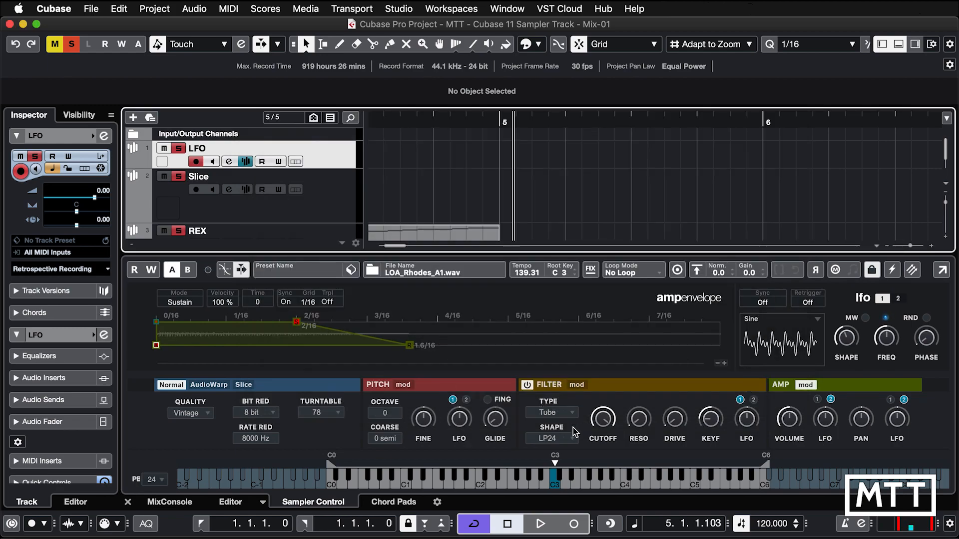
pyautogui.click(564, 487)
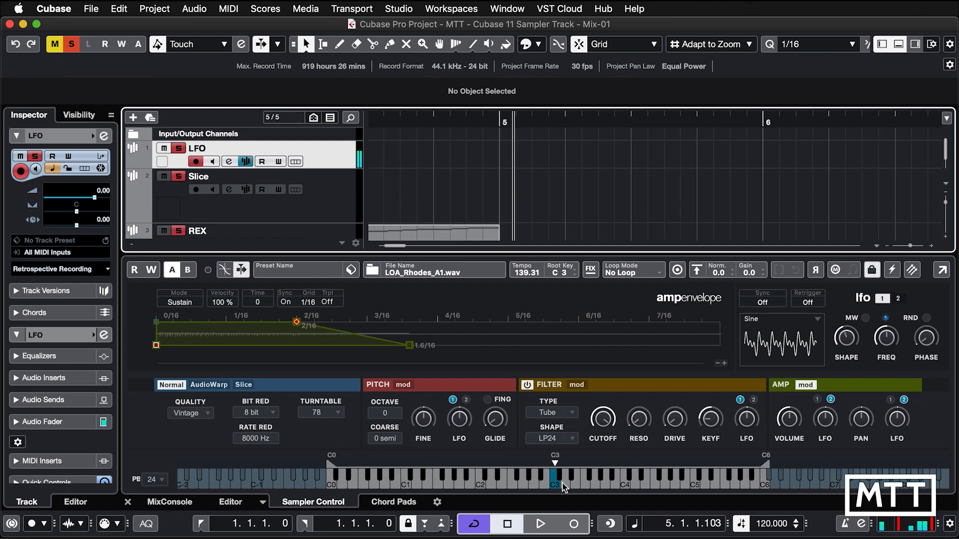